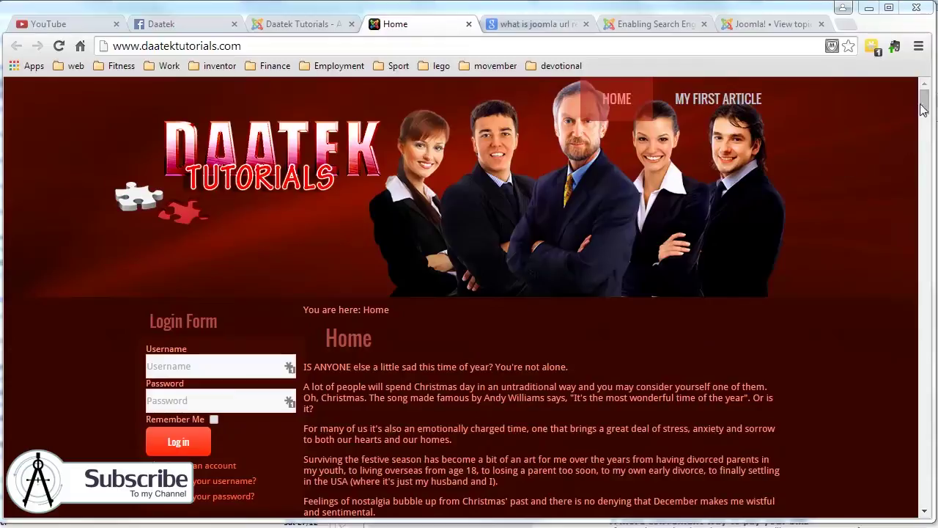
- Scroll through the site homepage to review the current article
{"action": "left_click_drag", "start_coordinate": [924, 102], "coordinate": [833, 127]}
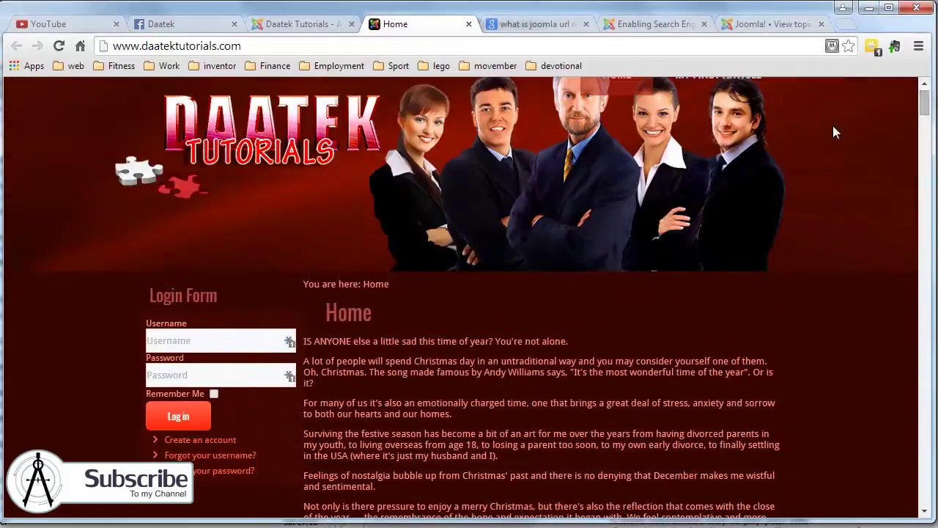
{"action": "scroll", "coordinate": [700, 154], "scroll_direction": "up", "scroll_amount": 1}
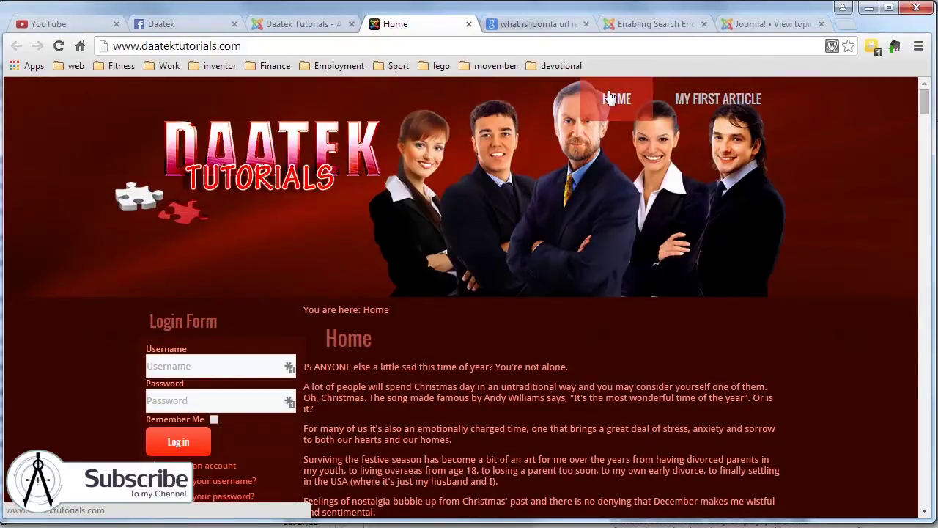
{"action": "left_click_drag", "start_coordinate": [925, 104], "coordinate": [923, 203]}
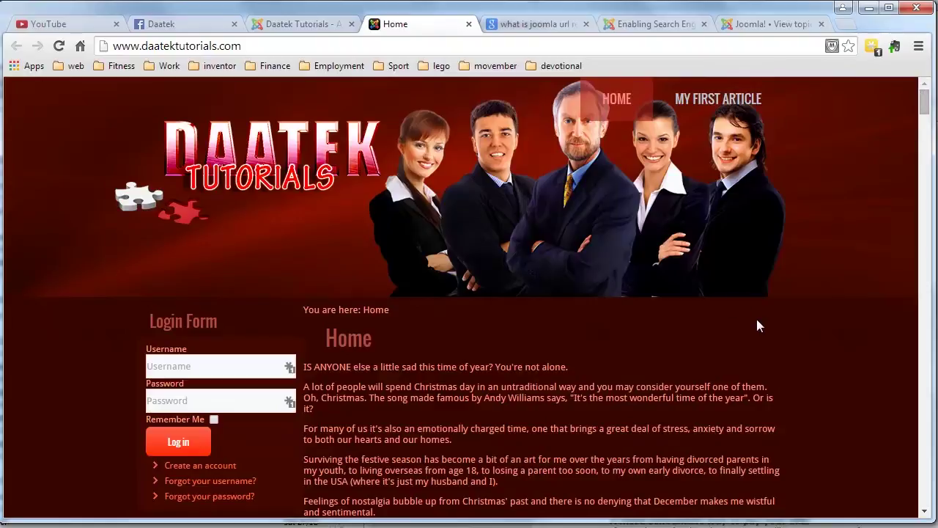
{"action": "scroll", "coordinate": [528, 323], "scroll_direction": "down", "scroll_amount": 2}
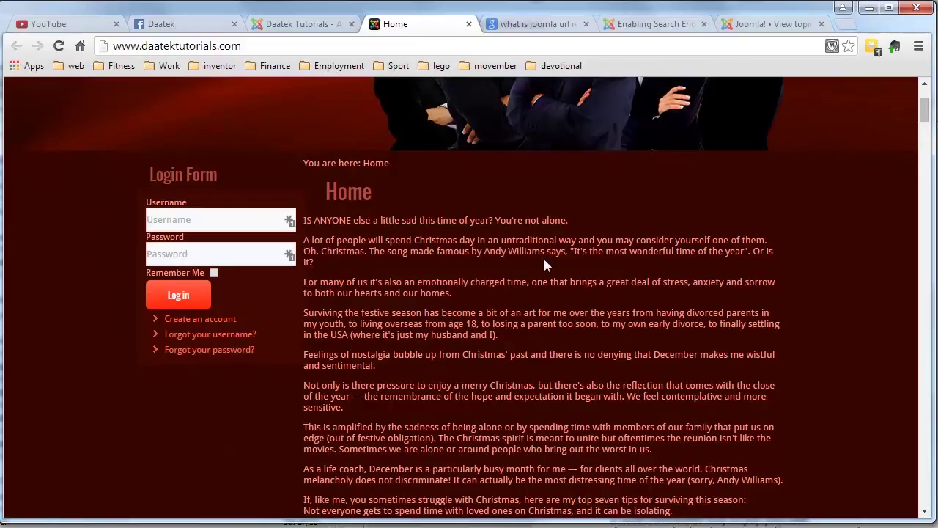
{"action": "scroll", "coordinate": [593, 286], "scroll_direction": "down", "scroll_amount": 4}
{"action": "scroll", "coordinate": [595, 283], "scroll_direction": "up", "scroll_amount": 9}
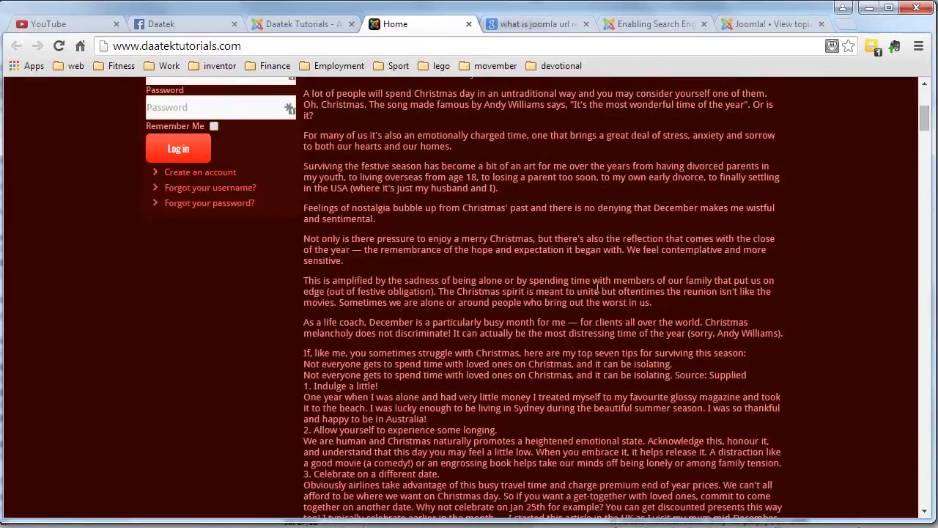
{"action": "scroll", "coordinate": [606, 365], "scroll_direction": "down", "scroll_amount": 5}
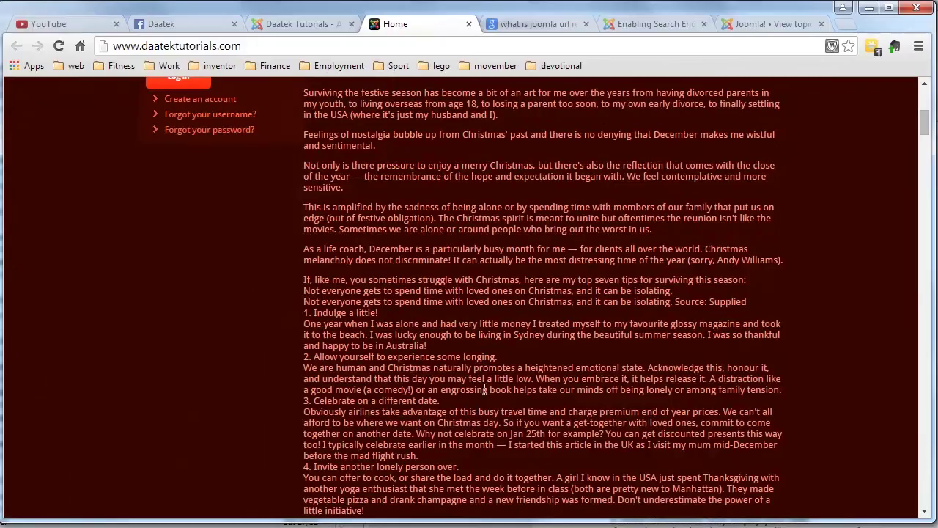
{"action": "scroll", "coordinate": [550, 346], "scroll_direction": "up", "scroll_amount": 5}
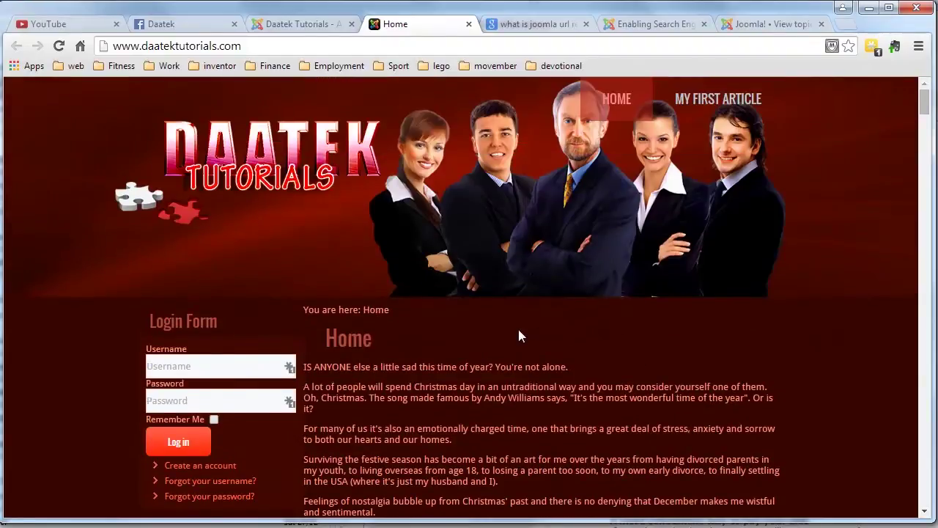
{"action": "scroll", "coordinate": [440, 447], "scroll_direction": "down", "scroll_amount": 3}
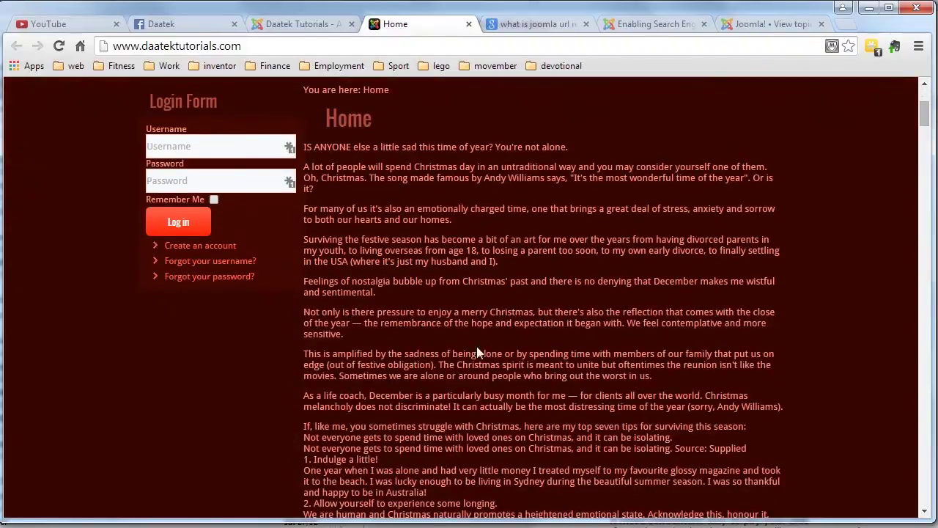
{"action": "scroll", "coordinate": [476, 352], "scroll_direction": "up", "scroll_amount": 3}
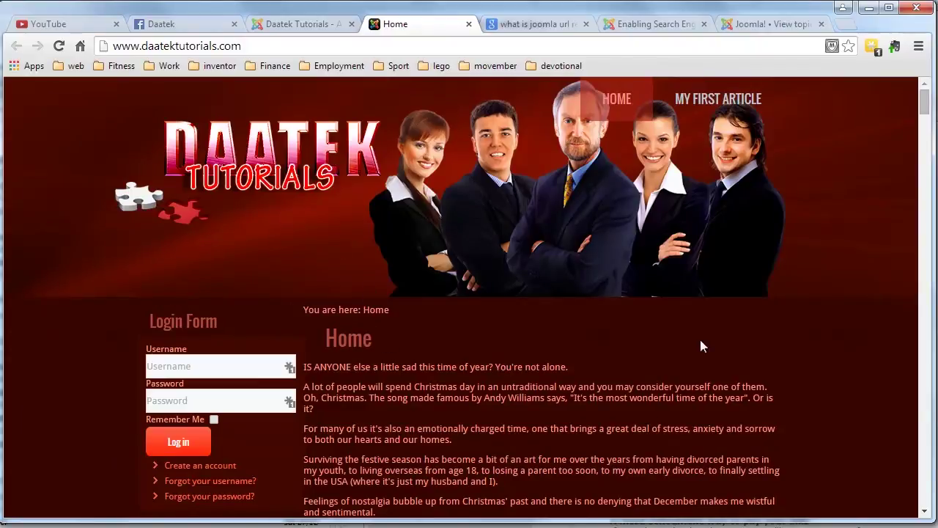
- Open the administrator's Article Manager from the Content menu
{"action": "left_click", "coordinate": [295, 27]}
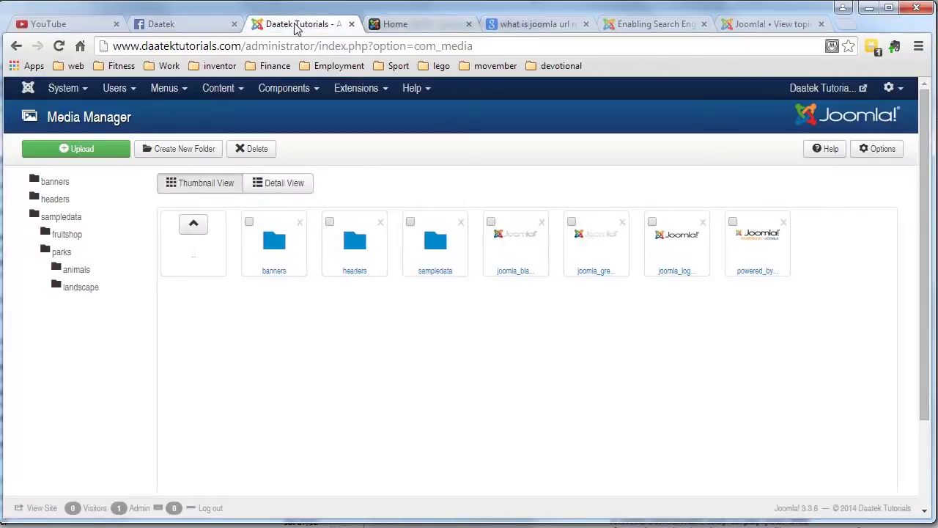
{"action": "left_click", "coordinate": [222, 91]}
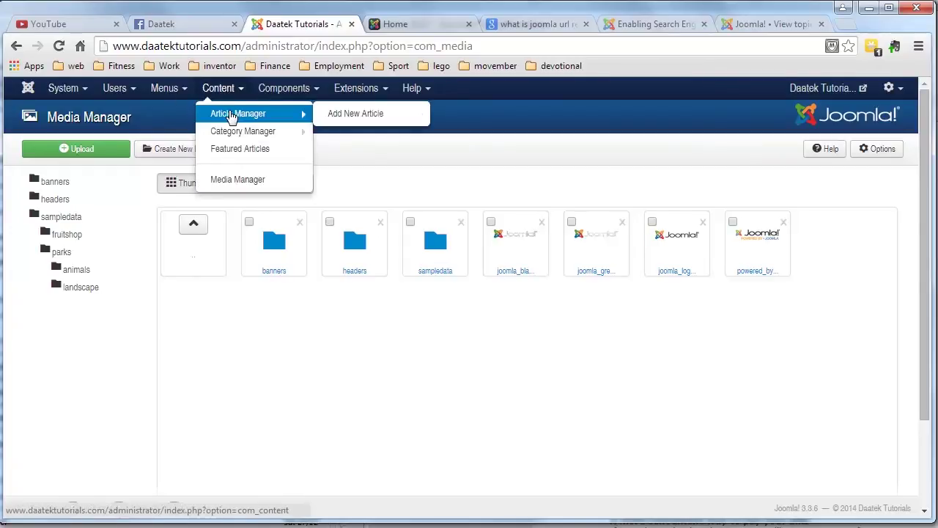
{"action": "left_click", "coordinate": [231, 116]}
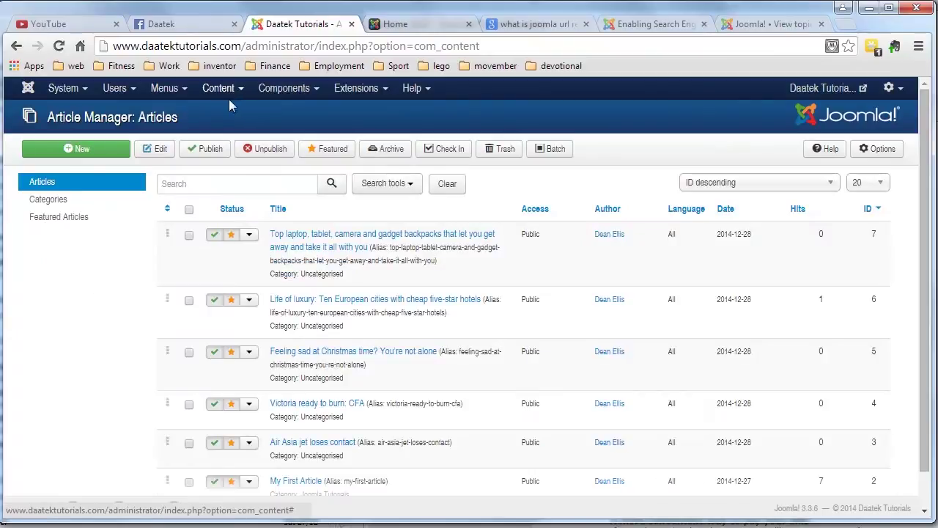
{"action": "scroll", "coordinate": [503, 254], "scroll_direction": "down", "scroll_amount": 1}
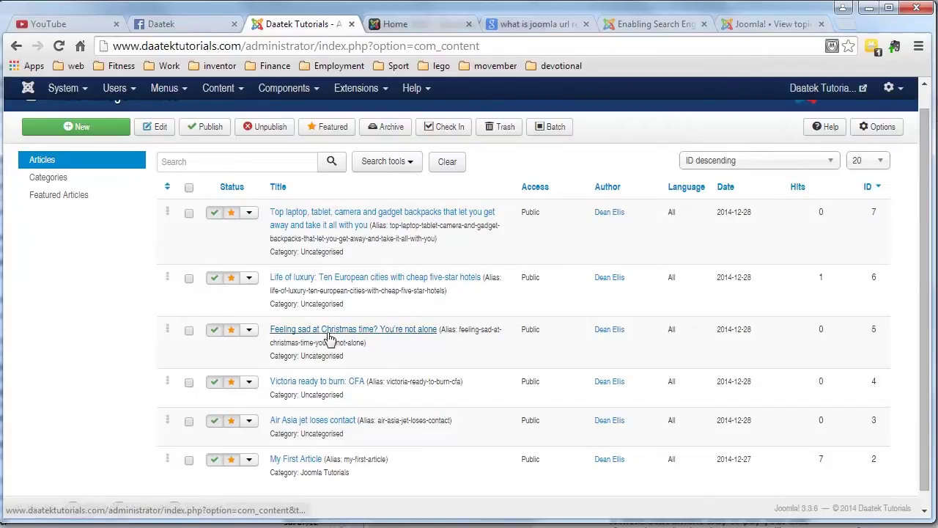
- In the Christmas article, insert a Read More break after the third paragraph
{"action": "left_click", "coordinate": [301, 331]}
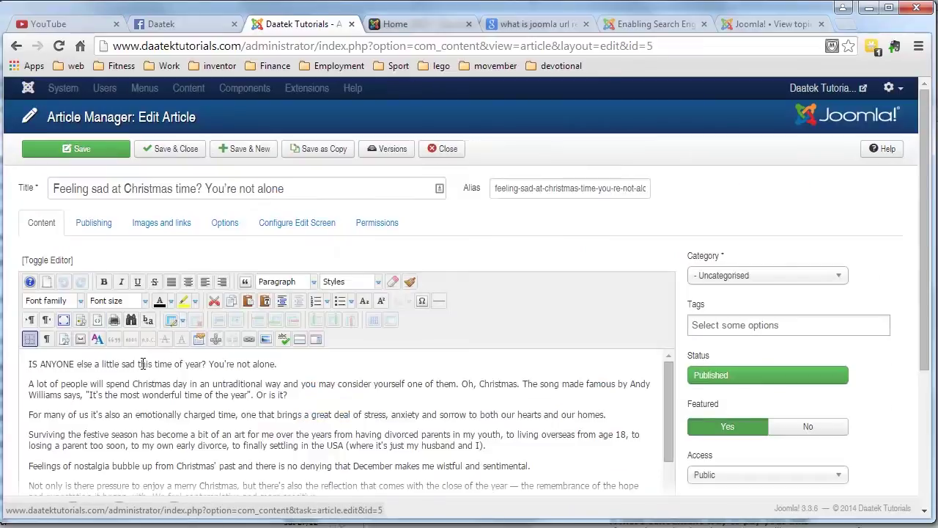
{"action": "scroll", "coordinate": [916, 367], "scroll_direction": "down", "scroll_amount": 3}
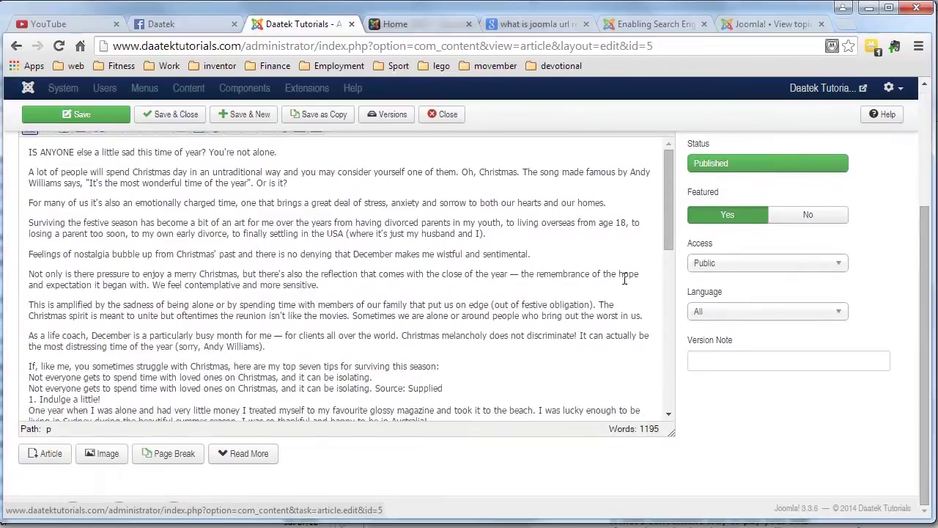
{"action": "left_click_drag", "start_coordinate": [668, 184], "coordinate": [658, 207]}
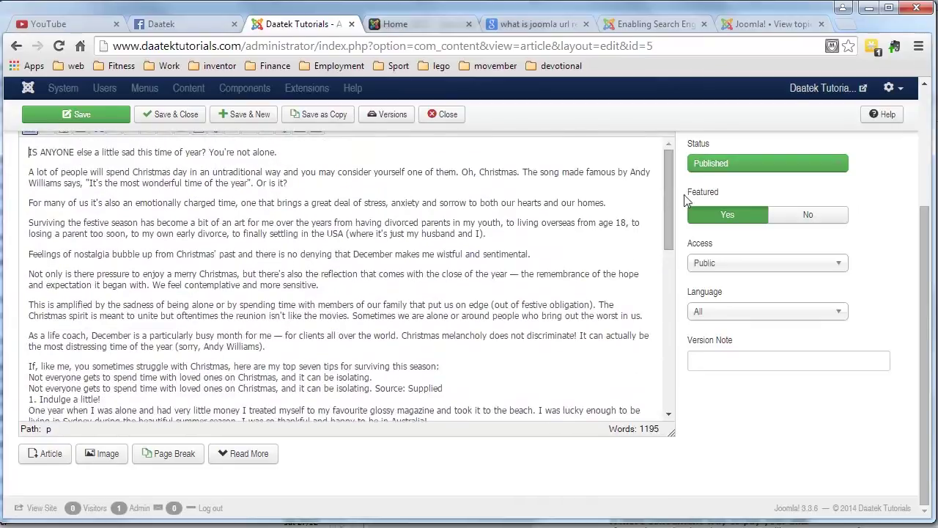
{"action": "left_click_drag", "start_coordinate": [929, 286], "coordinate": [929, 204]}
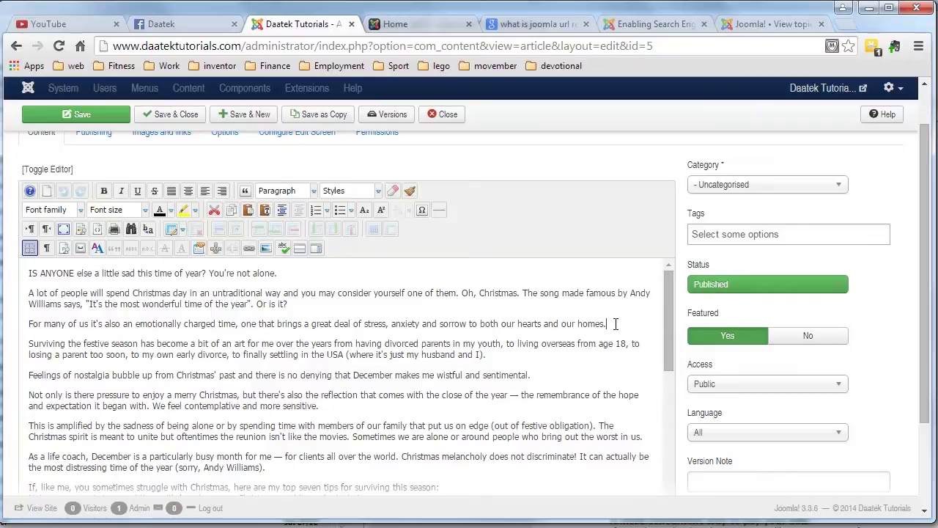
{"action": "left_click_drag", "start_coordinate": [929, 208], "coordinate": [928, 288]}
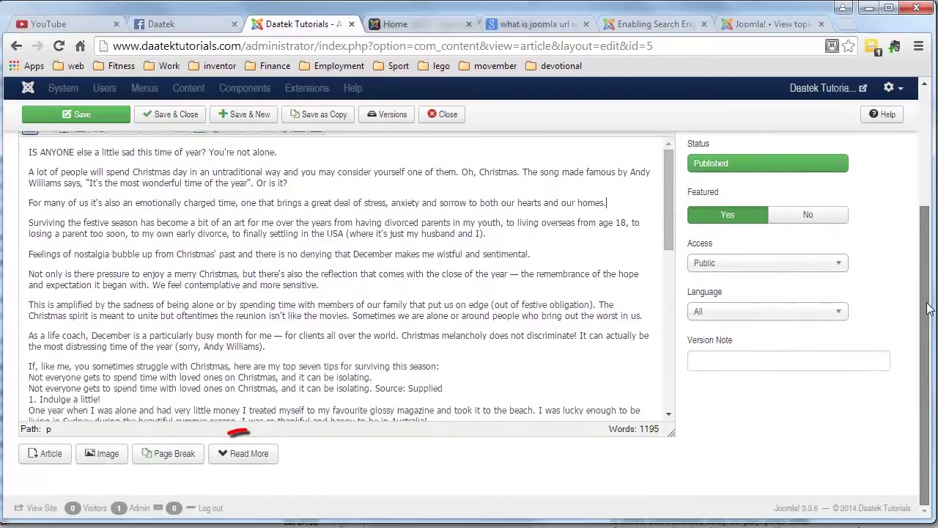
{"action": "left_click", "coordinate": [235, 464]}
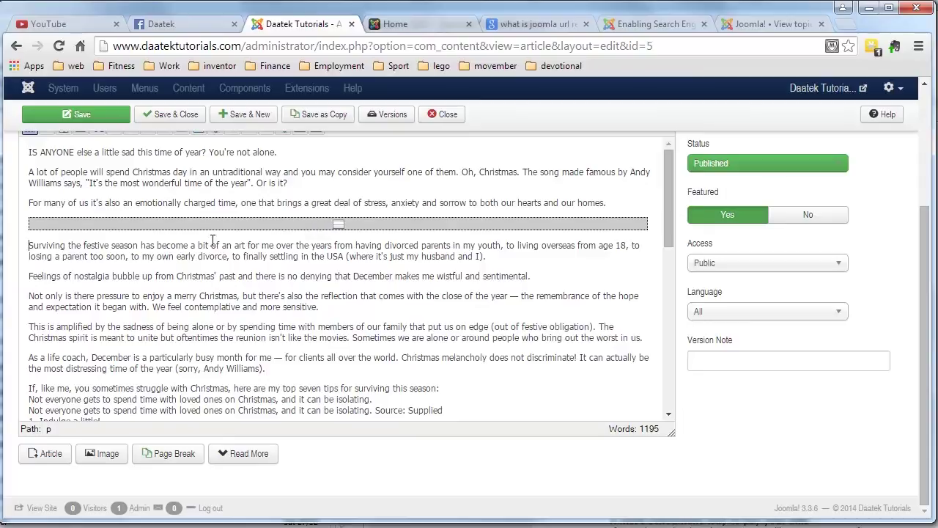
- Save the edited Christmas article
{"action": "scroll", "coordinate": [924, 353], "scroll_direction": "up", "scroll_amount": 3}
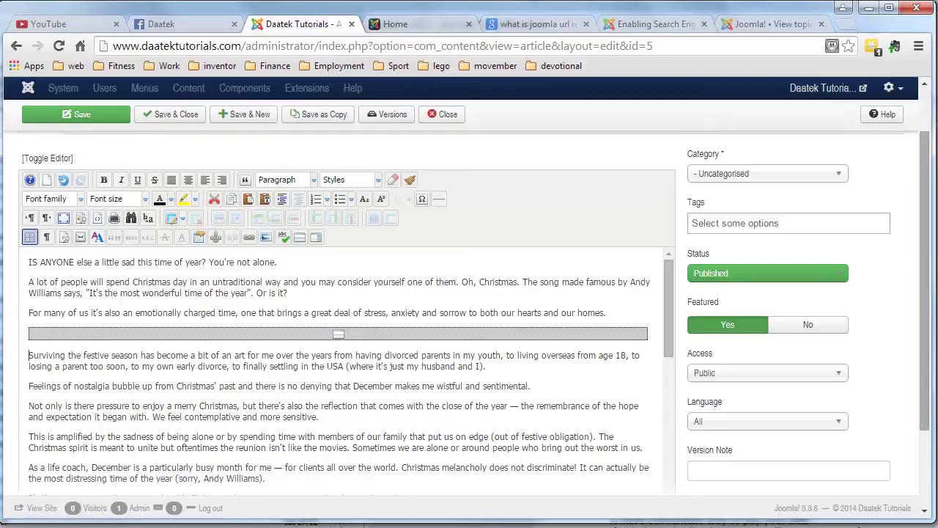
{"action": "mouse_move", "coordinate": [931, 337]}
{"action": "left_mouse_down"}
{"action": "mouse_move", "coordinate": [929, 354]}
{"action": "mouse_move", "coordinate": [928, 345]}
{"action": "left_mouse_up"}
{"action": "left_click", "coordinate": [80, 118]}
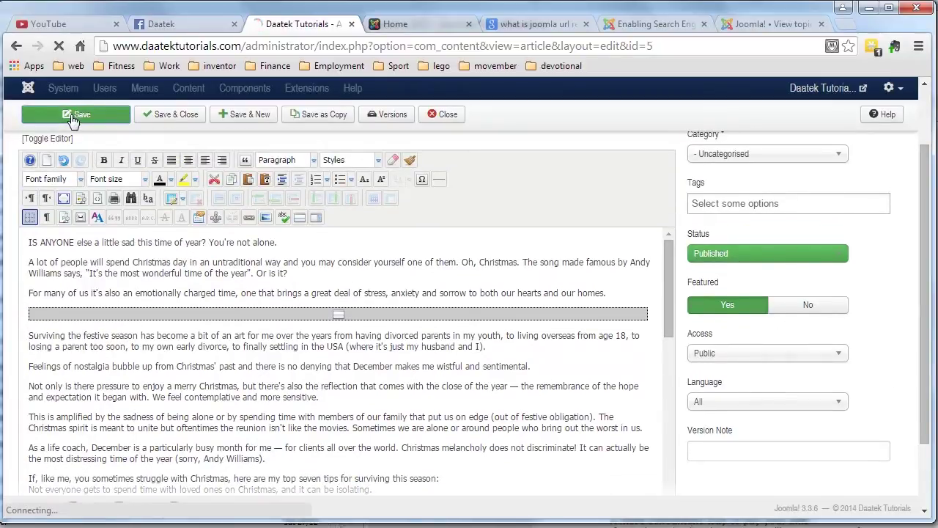
- Reload the live homepage to see the Christmas article's intro with a Read more button
{"action": "left_click", "coordinate": [412, 26]}
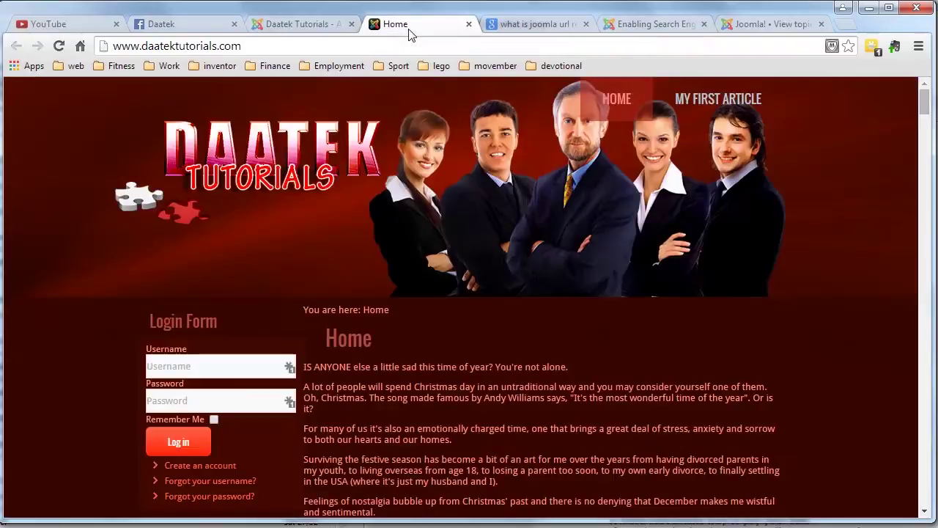
{"action": "left_click", "coordinate": [62, 48]}
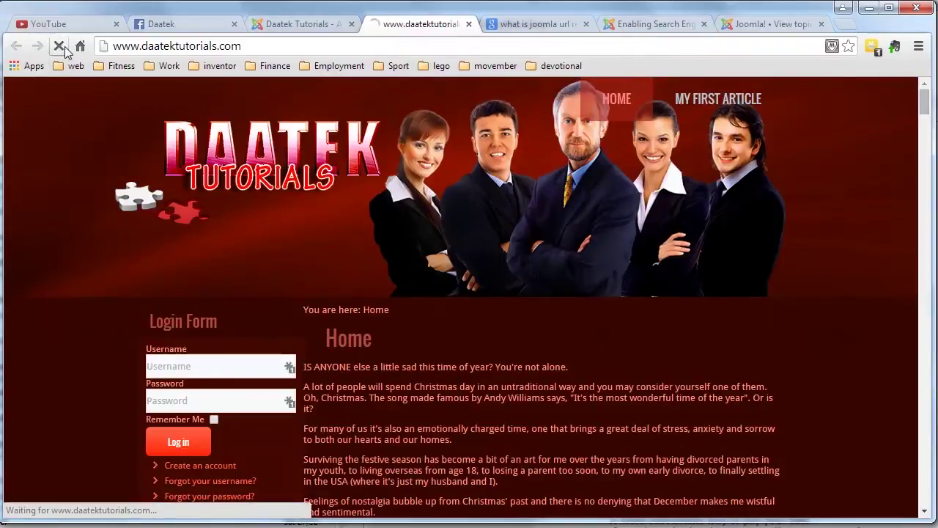
{"action": "scroll", "coordinate": [926, 114], "scroll_direction": "down", "scroll_amount": 3}
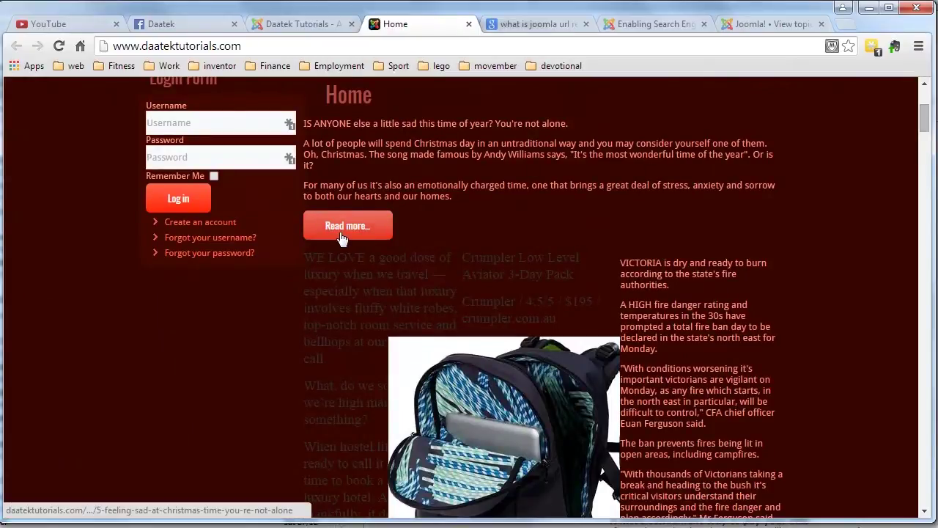
- Open the full Christmas article via Read more, scroll through it, and return HOME
{"action": "left_click", "coordinate": [355, 227]}
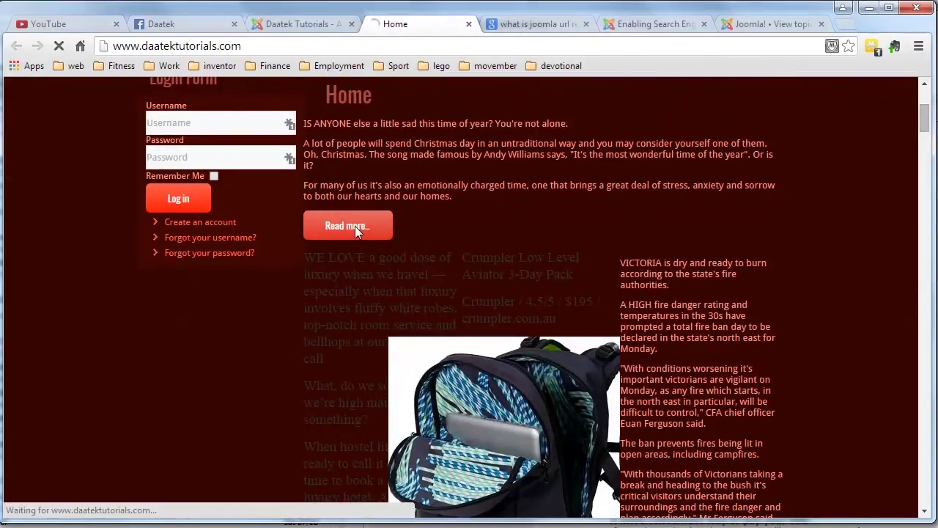
{"action": "scroll", "coordinate": [402, 260], "scroll_direction": "down", "scroll_amount": 3}
{"action": "scroll", "coordinate": [402, 260], "scroll_direction": "down", "scroll_amount": 5}
{"action": "scroll", "coordinate": [402, 260], "scroll_direction": "up", "scroll_amount": 5}
{"action": "scroll", "coordinate": [402, 260], "scroll_direction": "up", "scroll_amount": 10}
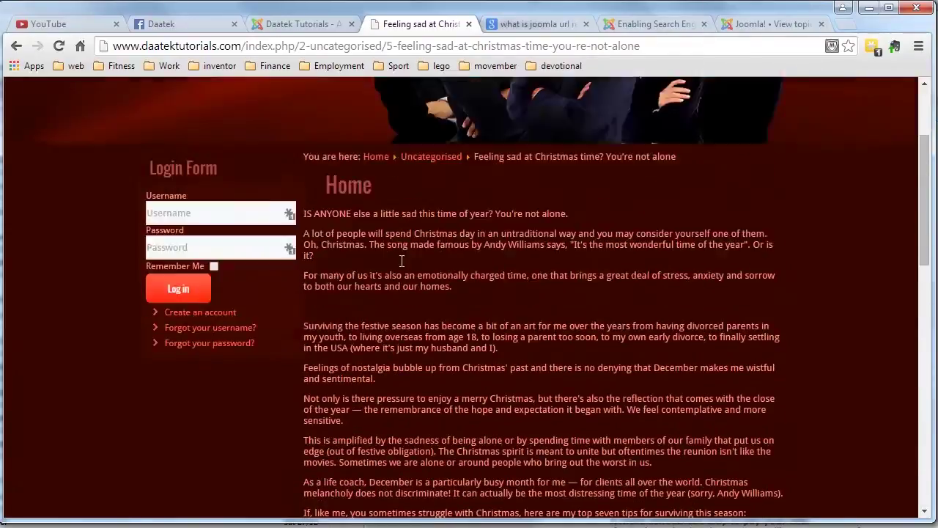
{"action": "scroll", "coordinate": [358, 342], "scroll_direction": "down", "scroll_amount": 1}
{"action": "scroll", "coordinate": [357, 342], "scroll_direction": "up", "scroll_amount": 1}
{"action": "left_click", "coordinate": [615, 103]}
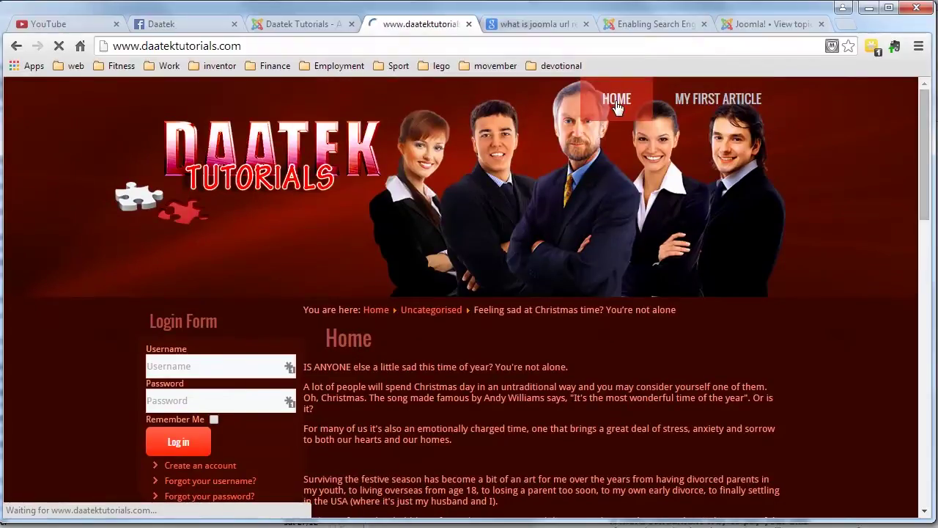
- Close the Christmas article editor and return to the Article Manager
{"action": "left_click", "coordinate": [299, 27]}
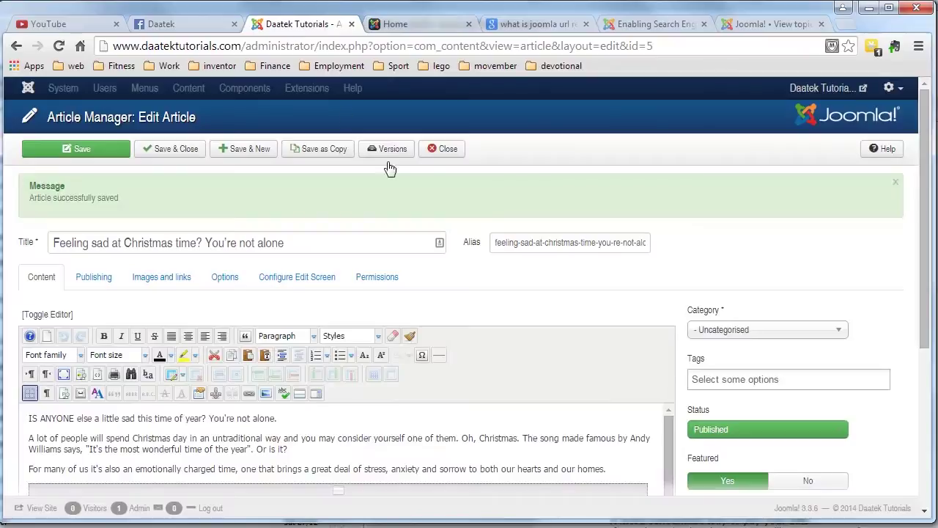
{"action": "scroll", "coordinate": [423, 270], "scroll_direction": "down", "scroll_amount": 2}
{"action": "scroll", "coordinate": [425, 270], "scroll_direction": "up", "scroll_amount": 3}
{"action": "left_click", "coordinate": [446, 149]}
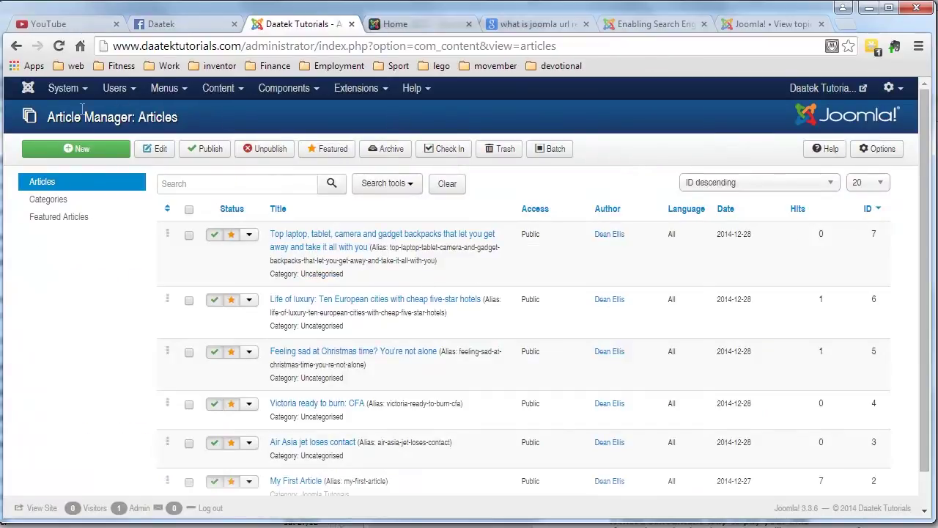
- Set Show Intro Text to Hide in the article Options and save
{"action": "left_click", "coordinate": [878, 149]}
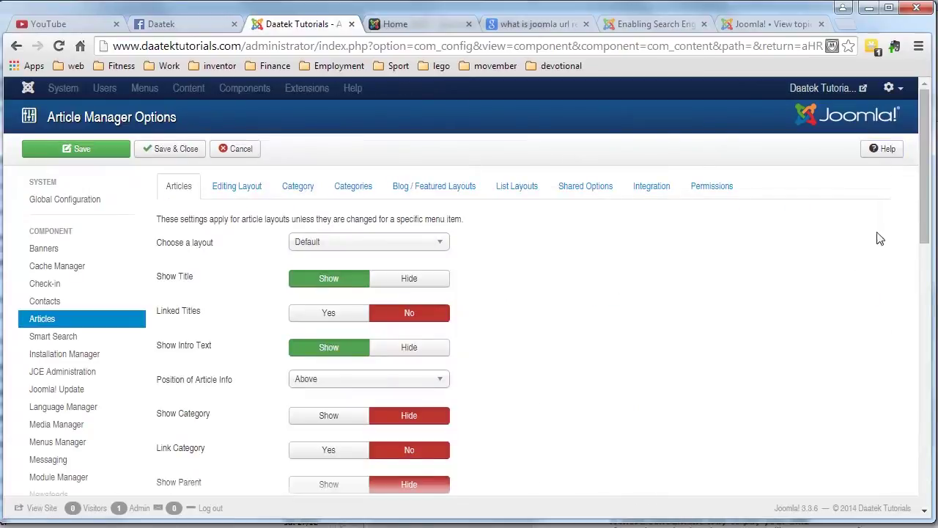
{"action": "left_click_drag", "start_coordinate": [925, 197], "coordinate": [922, 220]}
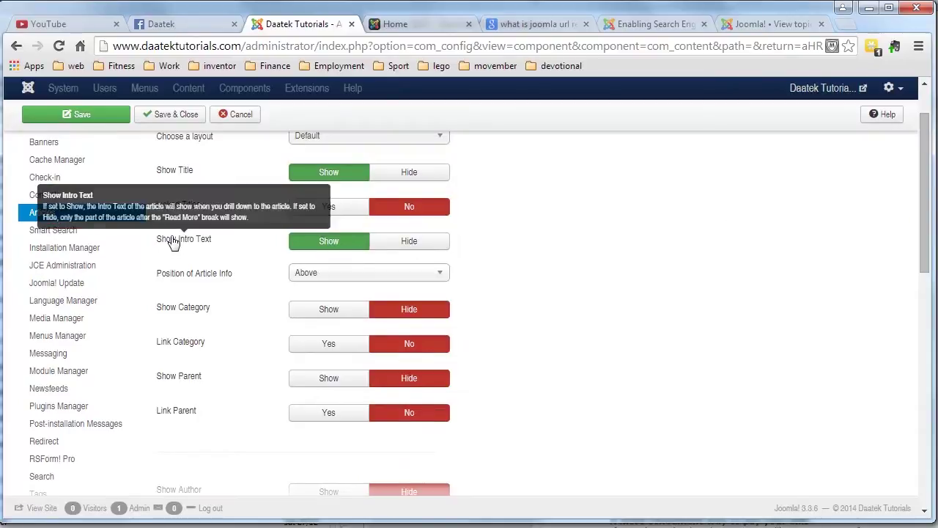
{"action": "left_click", "coordinate": [422, 244]}
{"action": "left_click", "coordinate": [82, 115]}
{"action": "left_click", "coordinate": [418, 28]}
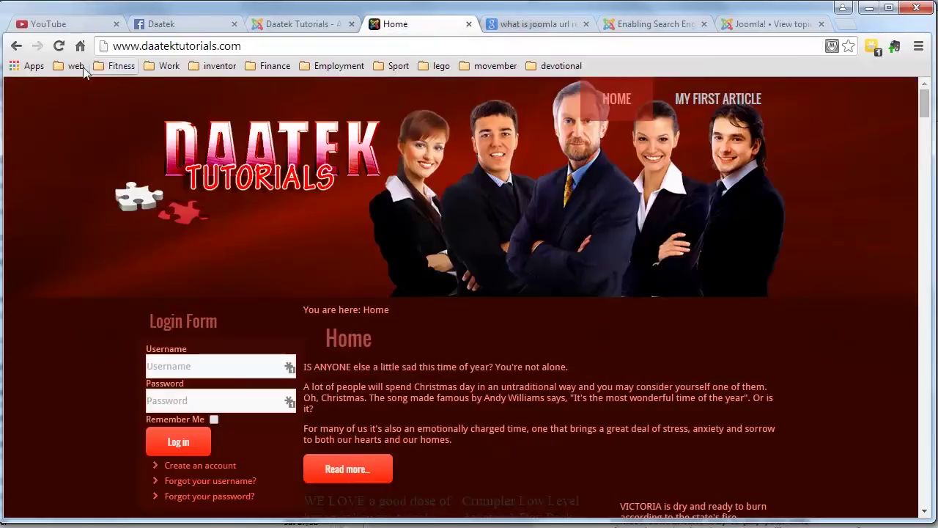
- Reload the homepage and open the full Christmas article, now starting after the intro
{"action": "left_click", "coordinate": [59, 47]}
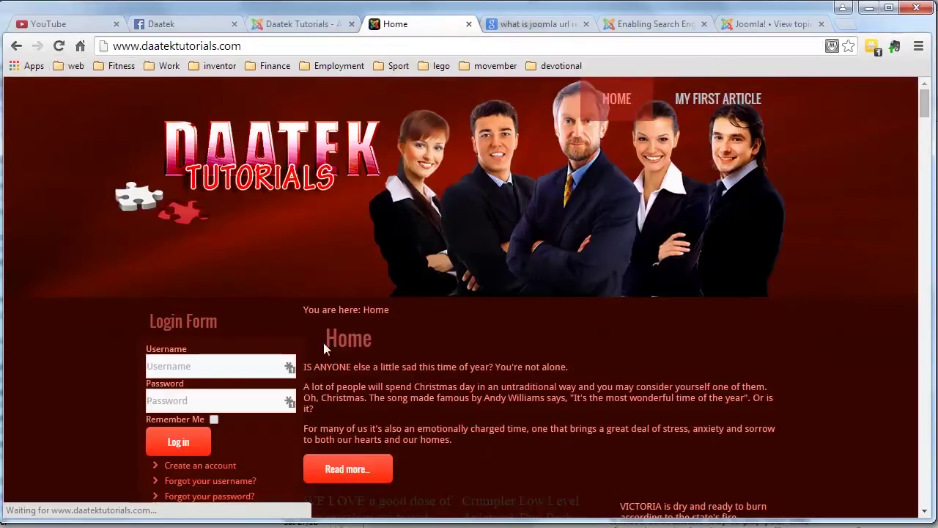
{"action": "scroll", "coordinate": [925, 132], "scroll_direction": "down", "scroll_amount": 3}
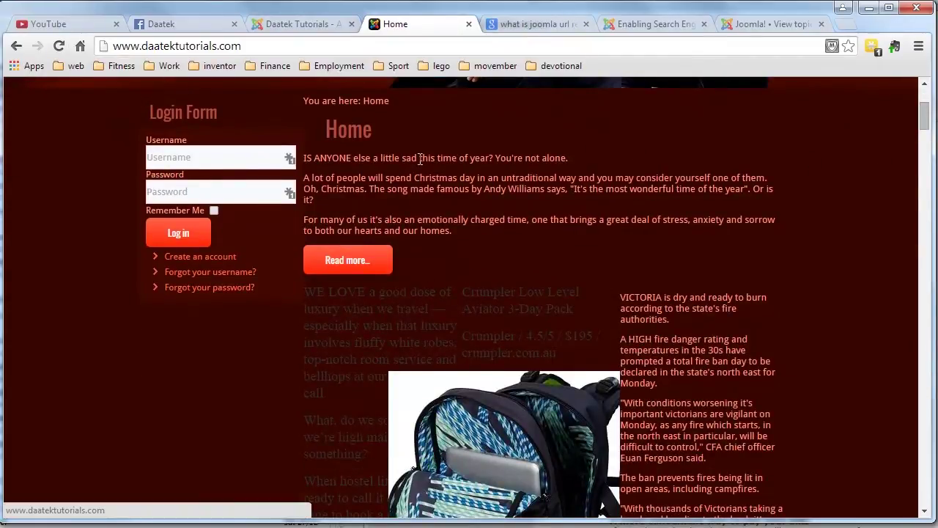
{"action": "left_click", "coordinate": [342, 258]}
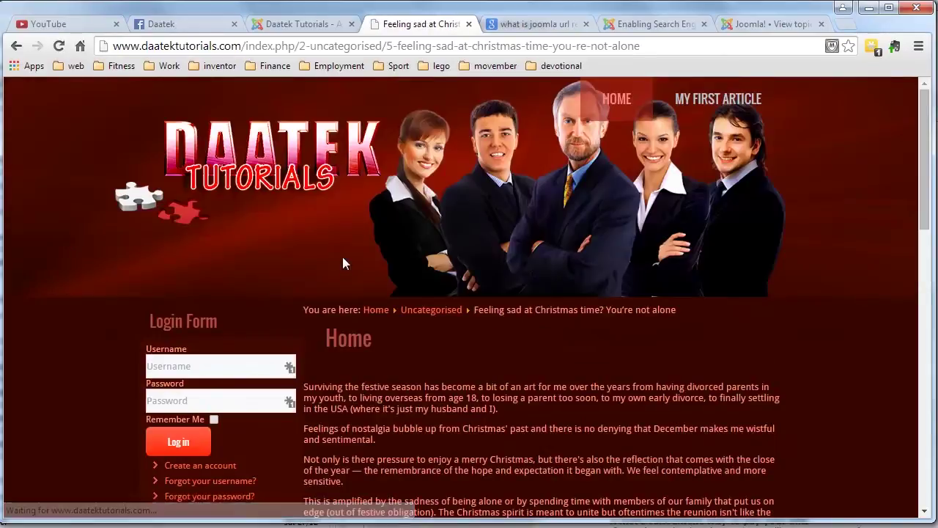
{"action": "scroll", "coordinate": [510, 361], "scroll_direction": "down", "scroll_amount": 1}
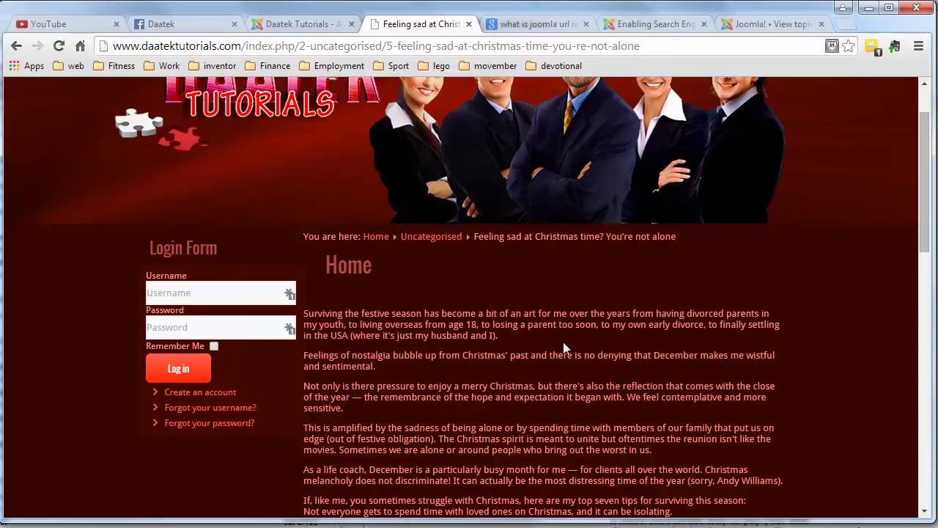
{"action": "scroll", "coordinate": [590, 353], "scroll_direction": "down", "scroll_amount": 1}
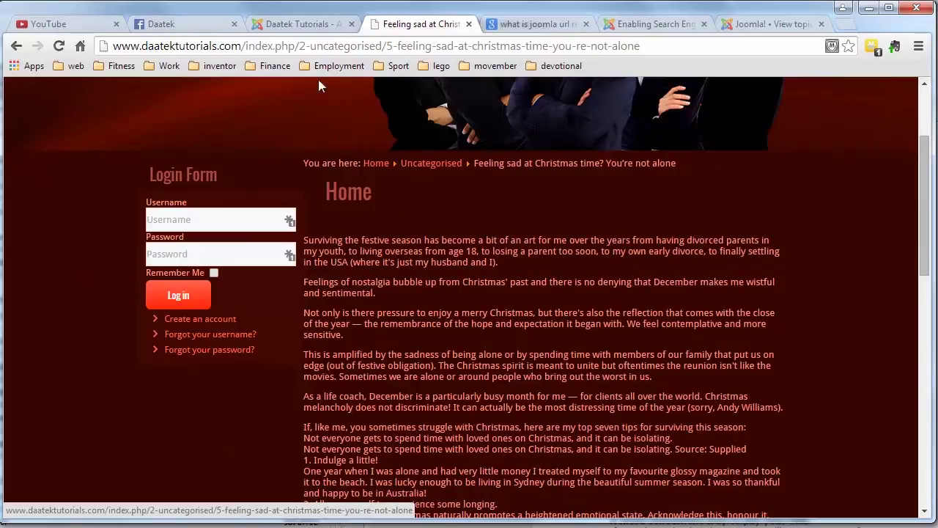
- Close the Options and copy the three intro paragraphs below the Read More break
{"action": "left_click", "coordinate": [305, 27]}
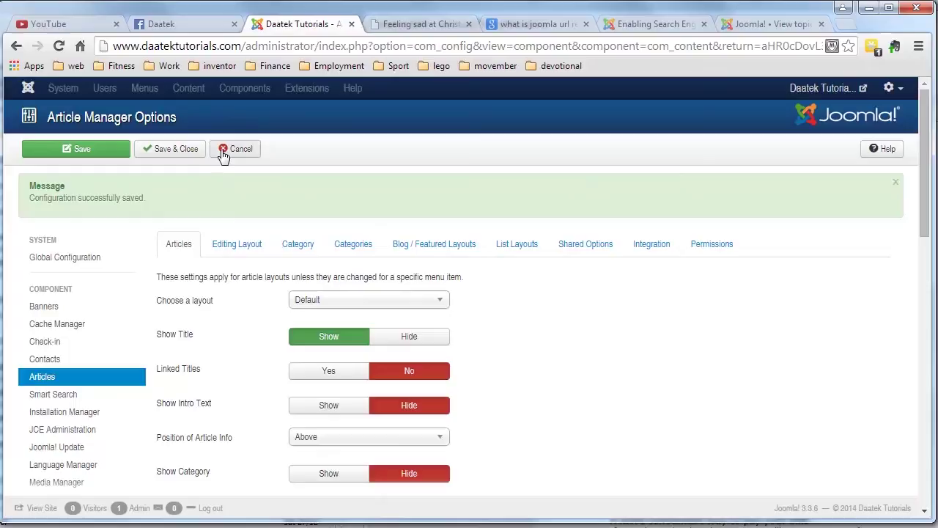
{"action": "left_click", "coordinate": [178, 151]}
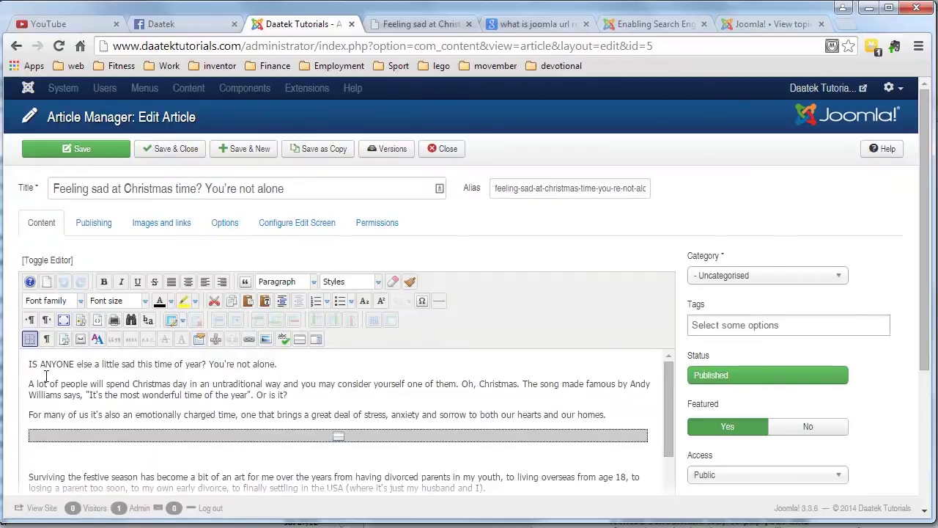
{"action": "left_click_drag", "start_coordinate": [29, 365], "coordinate": [607, 415]}
{"action": "key", "text": "ctrl+c"}
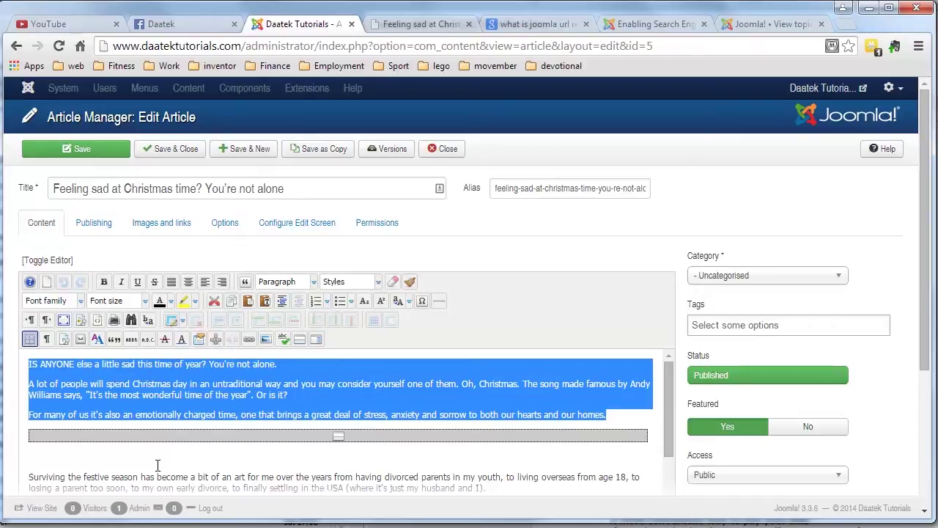
{"action": "left_click", "coordinate": [44, 457]}
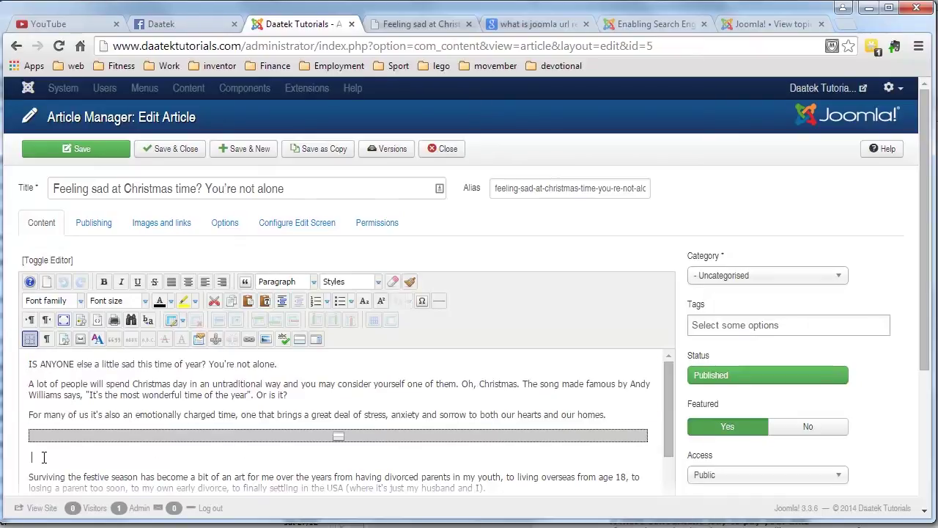
{"action": "key", "text": "ctrl+v"}
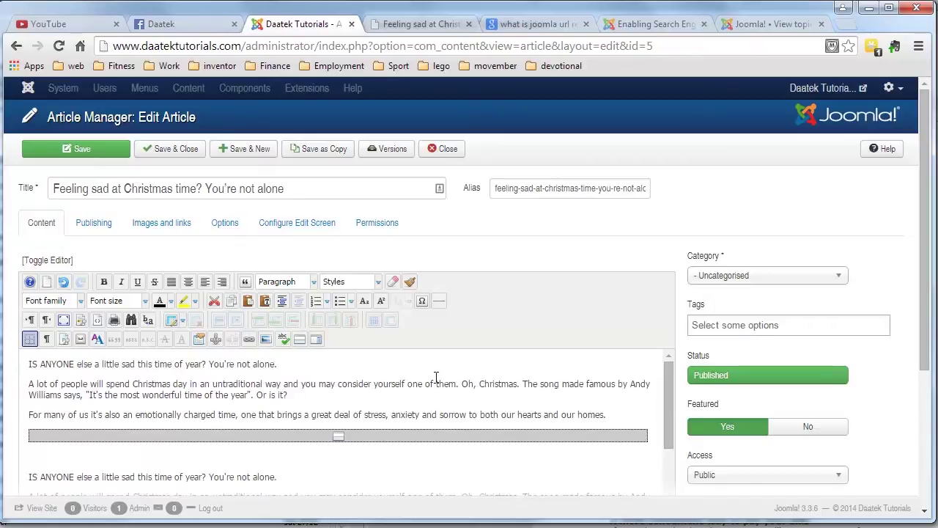
{"action": "left_click_drag", "start_coordinate": [928, 342], "coordinate": [894, 425]}
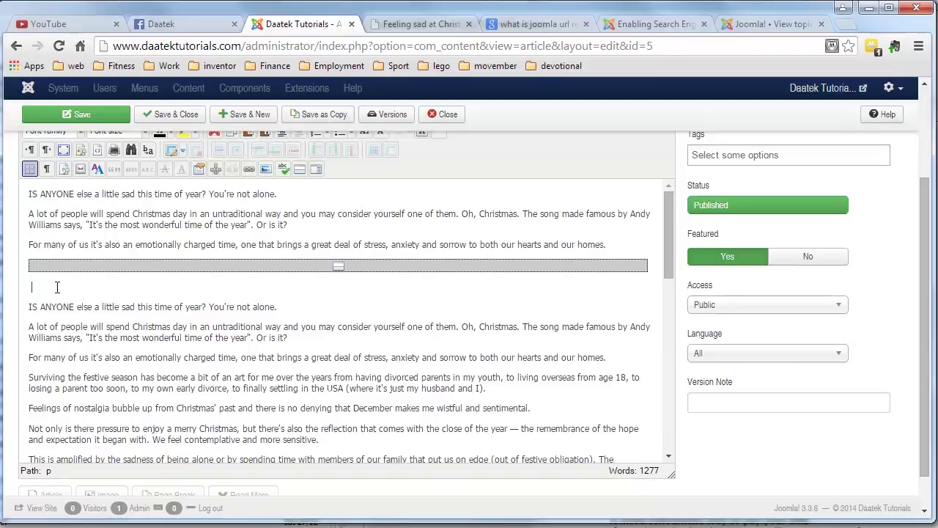
{"action": "key", "text": "Delete"}
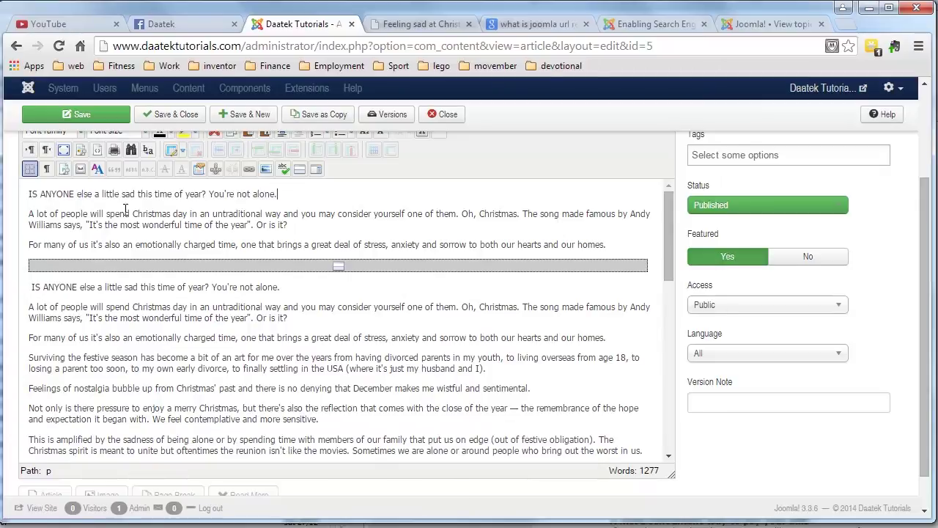
- Insert a Joomla logo image in the intro and save the article
{"action": "left_click", "coordinate": [267, 172]}
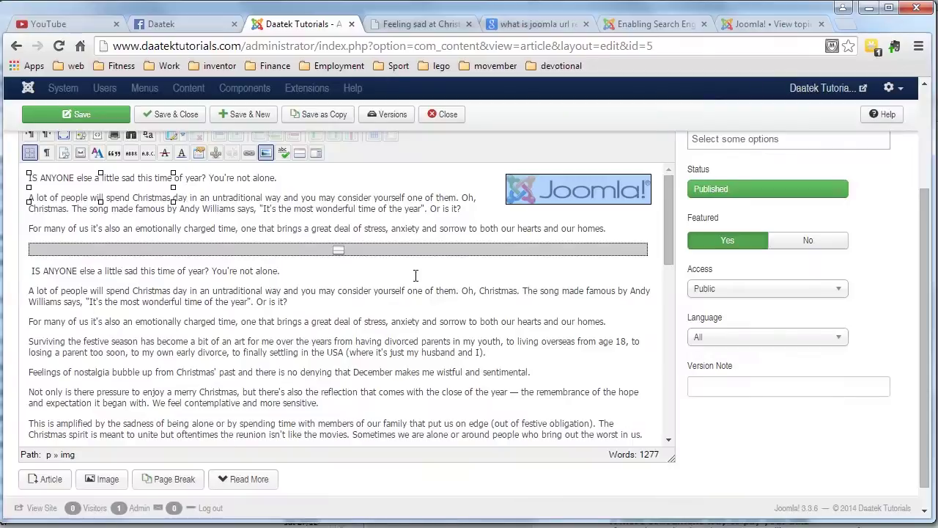
{"action": "scroll", "coordinate": [449, 300], "scroll_direction": "up", "scroll_amount": 2}
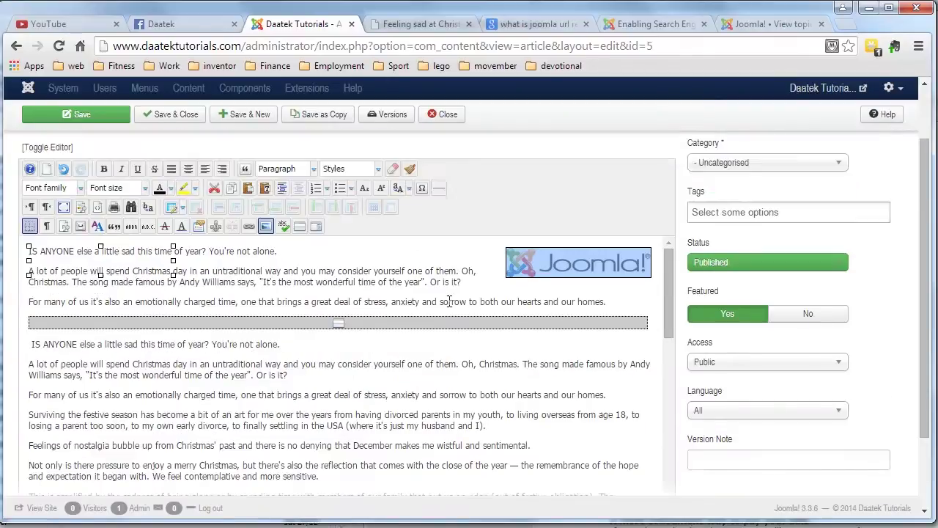
{"action": "left_click", "coordinate": [83, 119]}
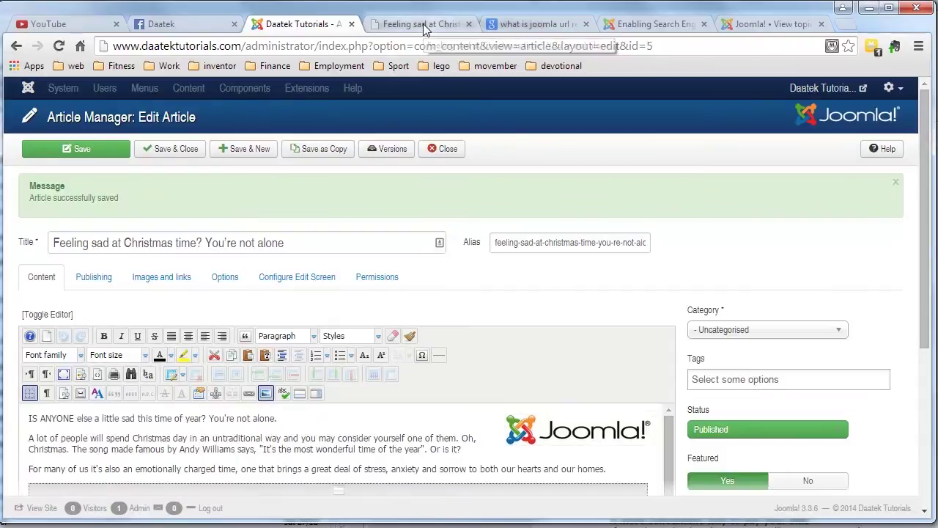
- Go to the site homepage to see the intro with the Joomla logo
{"action": "left_click", "coordinate": [423, 23]}
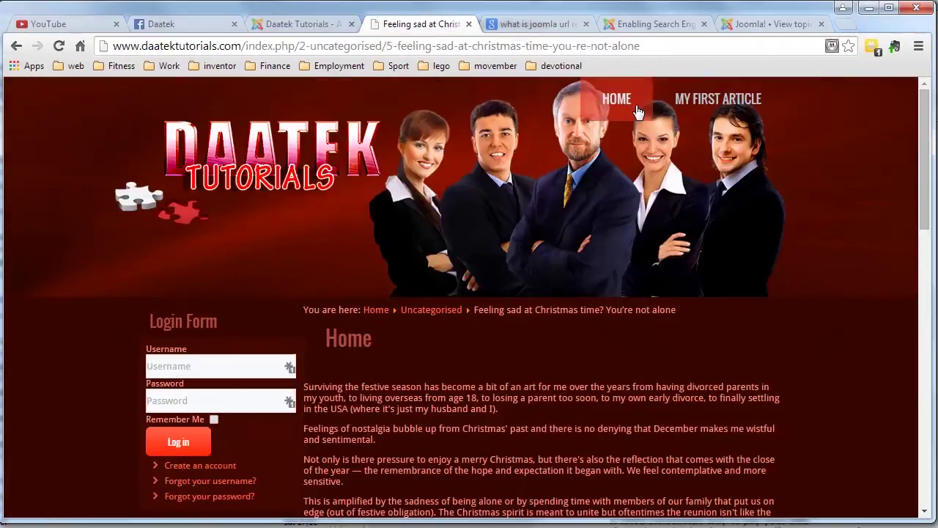
{"action": "left_click", "coordinate": [626, 99]}
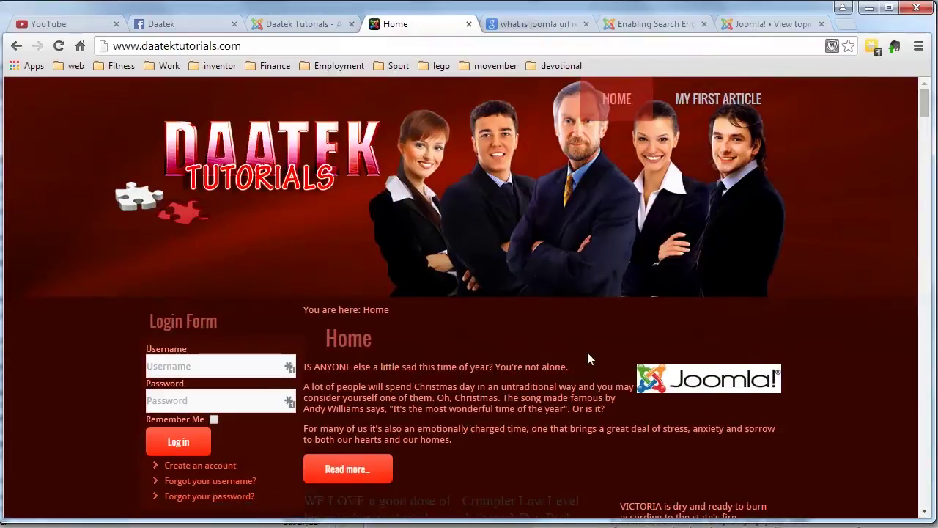
{"action": "scroll", "coordinate": [598, 354], "scroll_direction": "down", "scroll_amount": 2}
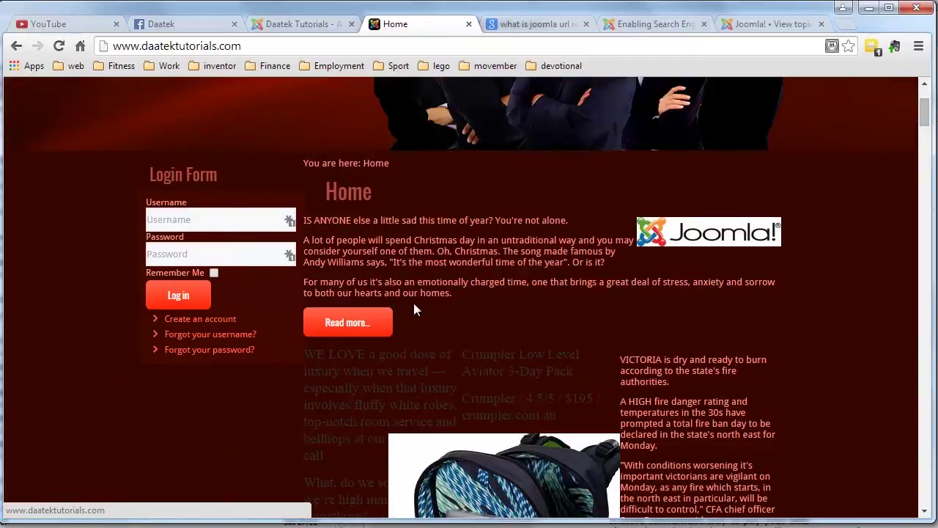
- Open the full article via Read more and check that it now includes the intro paragraphs
{"action": "left_click", "coordinate": [366, 321]}
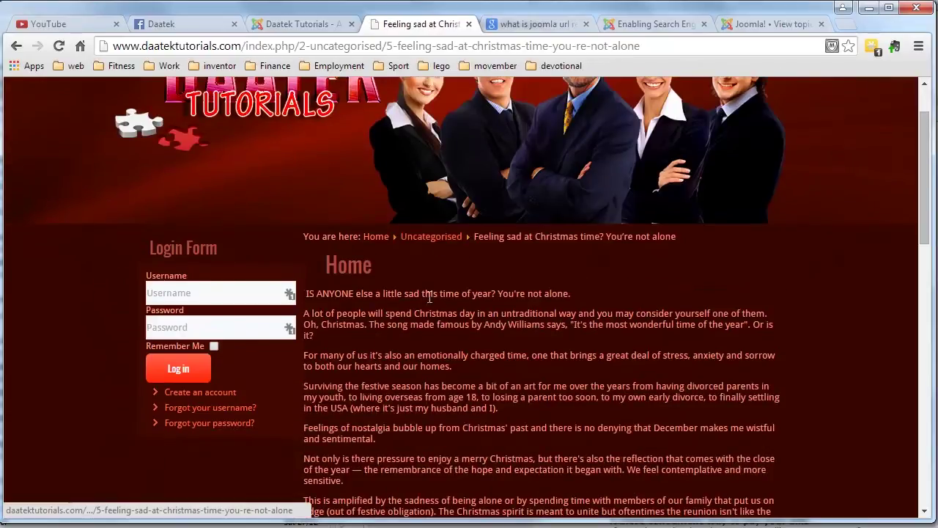
{"action": "scroll", "coordinate": [623, 308], "scroll_direction": "down", "scroll_amount": 5}
{"action": "scroll", "coordinate": [624, 308], "scroll_direction": "up", "scroll_amount": 6}
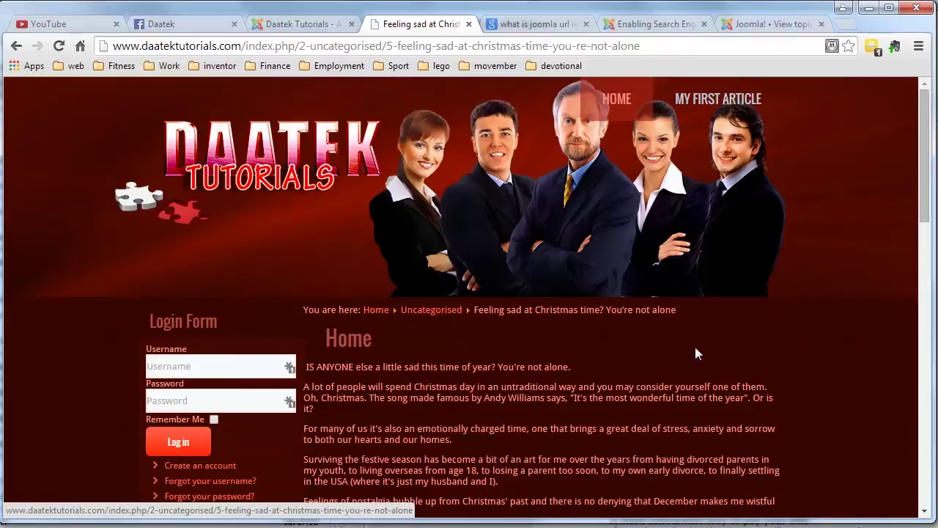
{"action": "scroll", "coordinate": [628, 334], "scroll_direction": "down", "scroll_amount": 2}
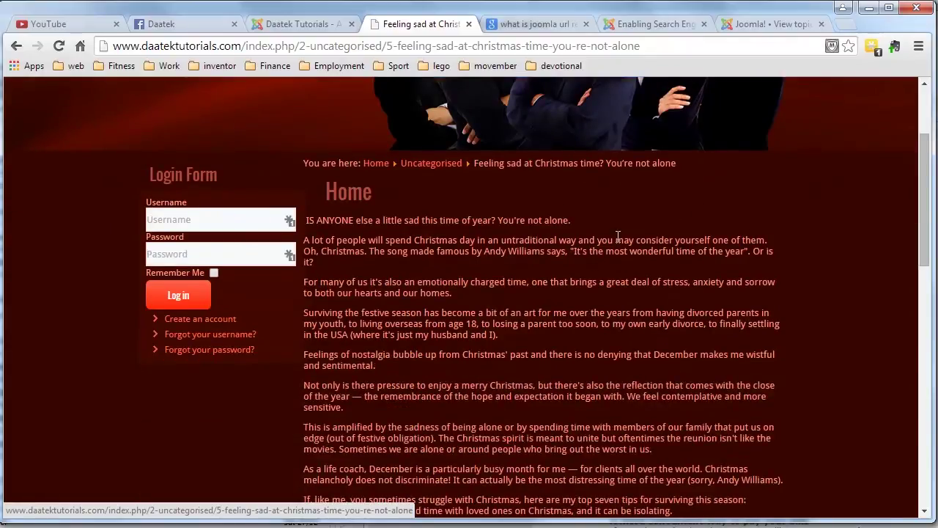
{"action": "scroll", "coordinate": [544, 233], "scroll_direction": "down", "scroll_amount": 4}
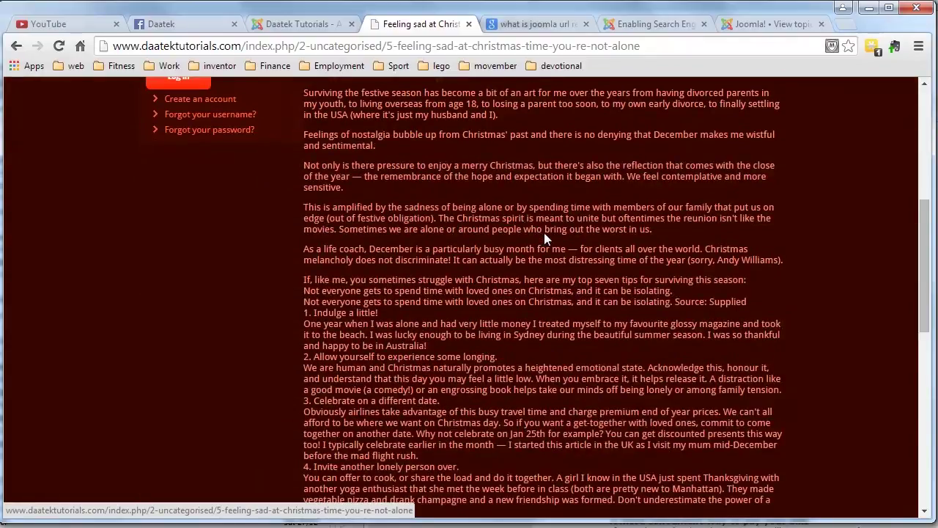
{"action": "scroll", "coordinate": [452, 317], "scroll_direction": "up", "scroll_amount": 5}
{"action": "scroll", "coordinate": [454, 317], "scroll_direction": "down", "scroll_amount": 2}
{"action": "scroll", "coordinate": [453, 317], "scroll_direction": "up", "scroll_amount": 1}
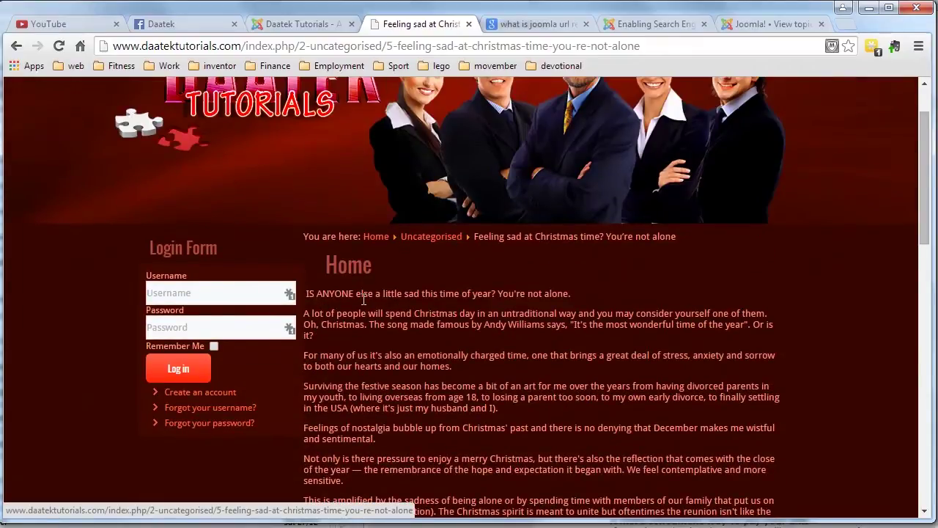
{"action": "left_click", "coordinate": [304, 25]}
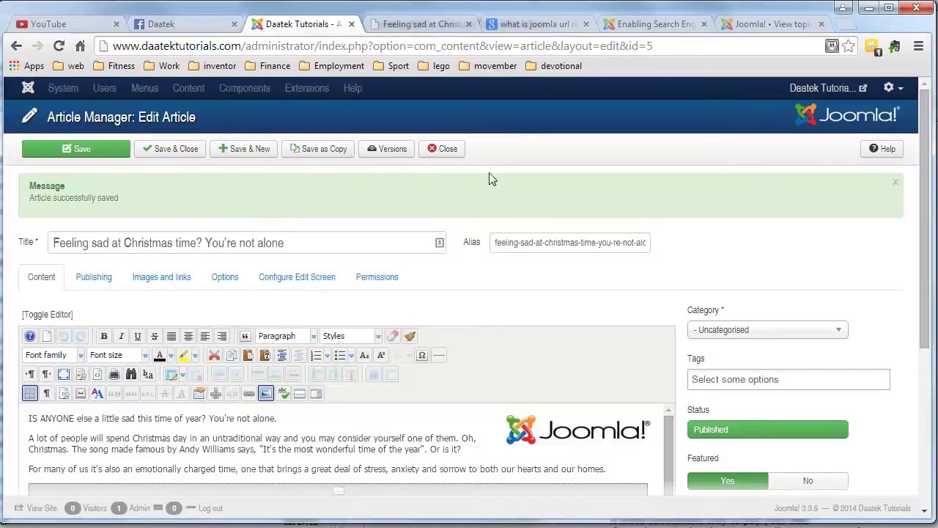
- Close the editor and set Show Intro Text to Show in the article Options
{"action": "left_click", "coordinate": [438, 151]}
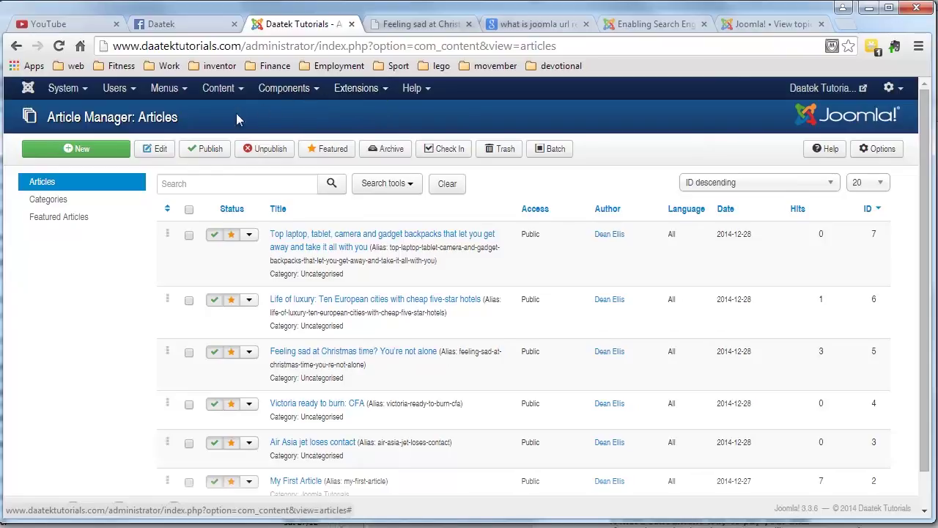
{"action": "left_click", "coordinate": [863, 154]}
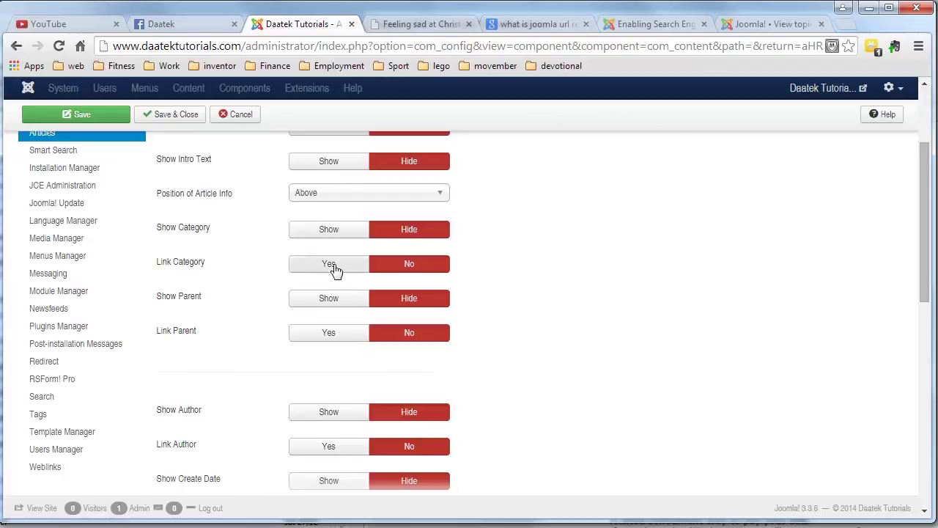
{"action": "left_click", "coordinate": [338, 164]}
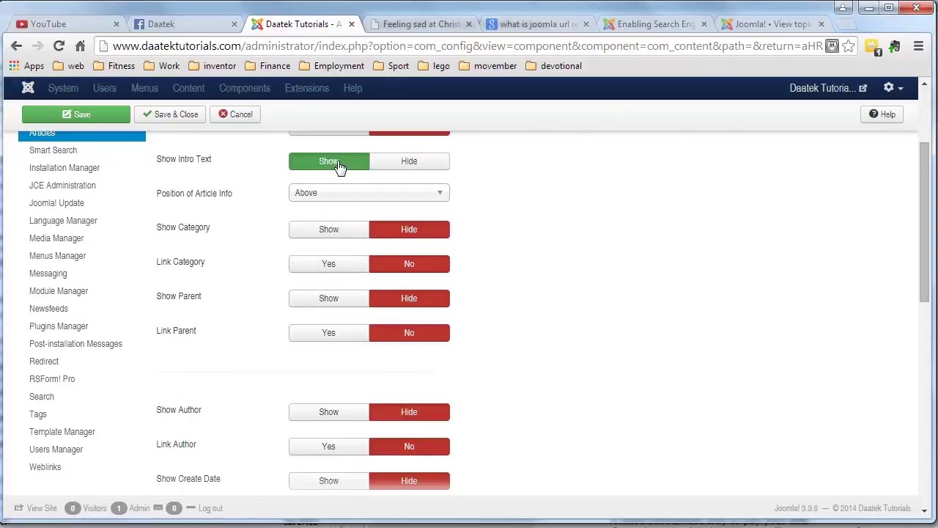
- Set Show "Read More" to Hide and save the article options
{"action": "scroll", "coordinate": [316, 168], "scroll_direction": "down", "scroll_amount": 5}
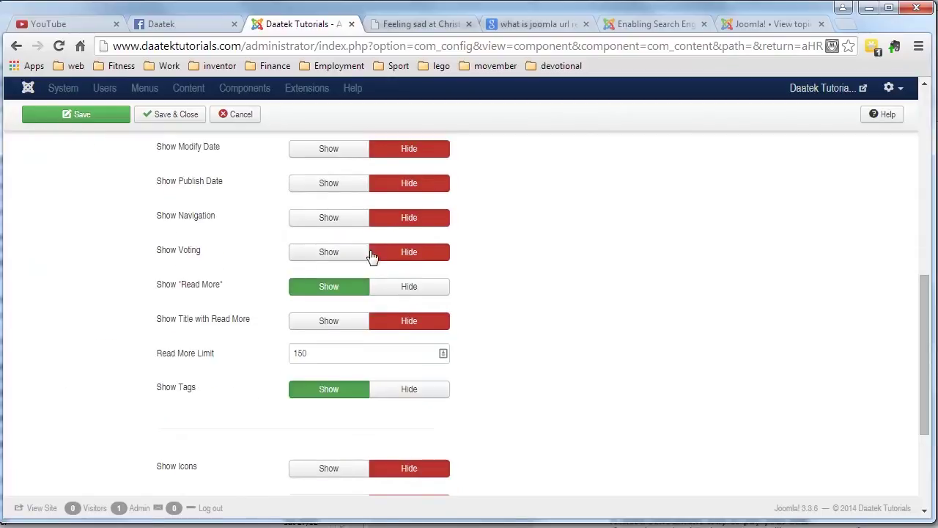
{"action": "scroll", "coordinate": [472, 252], "scroll_direction": "up", "scroll_amount": 1}
{"action": "scroll", "coordinate": [471, 252], "scroll_direction": "down", "scroll_amount": 1}
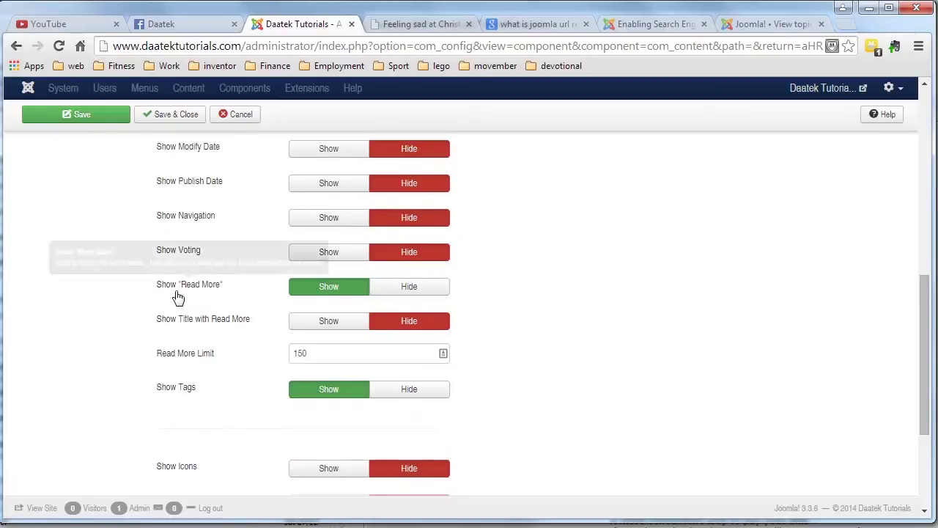
{"action": "mouse_move", "coordinate": [172, 294]}
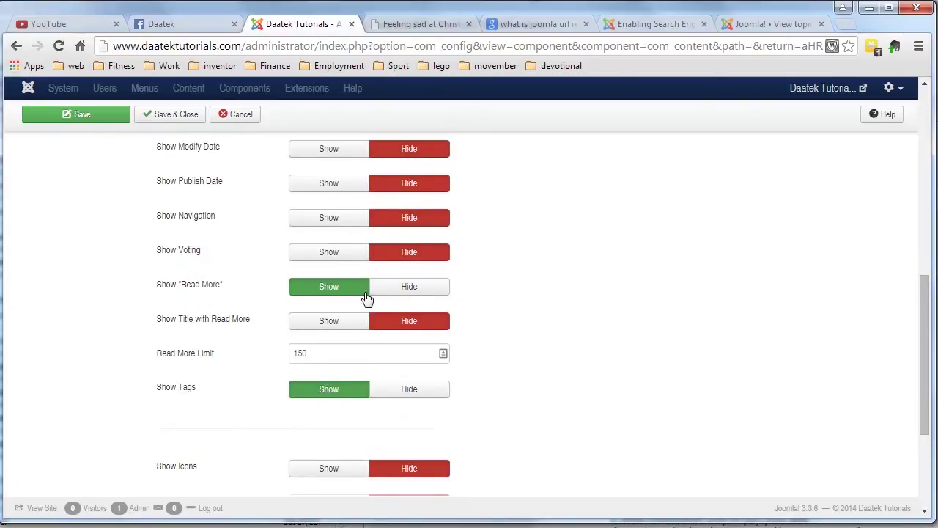
{"action": "left_click", "coordinate": [408, 294]}
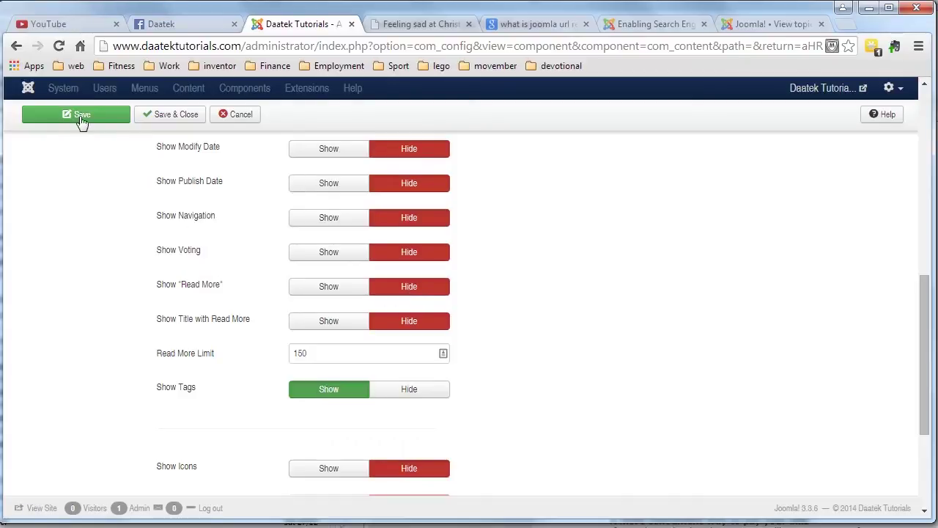
{"action": "left_click", "coordinate": [78, 117]}
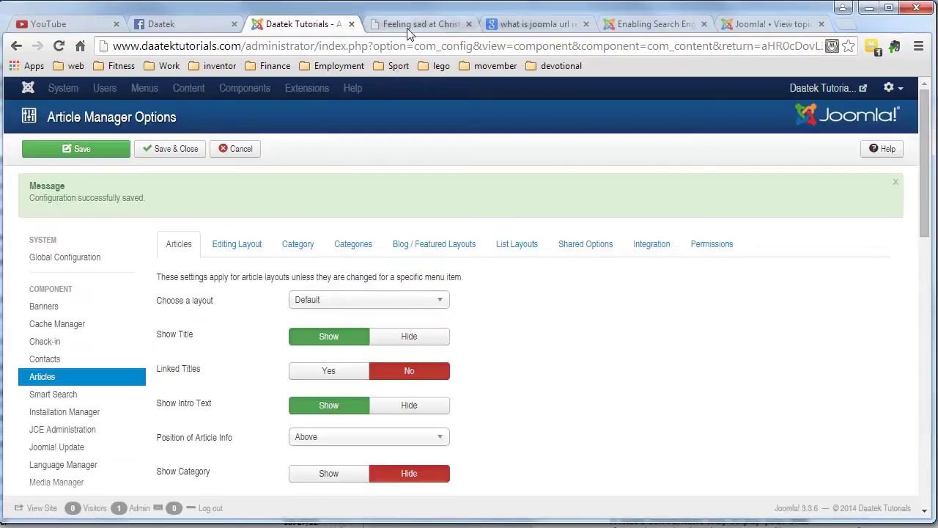
- Check the homepage shows the Christmas intro and logo without a Read more link
{"action": "left_click", "coordinate": [418, 24]}
{"action": "scroll", "coordinate": [459, 153], "scroll_direction": "up", "scroll_amount": 3}
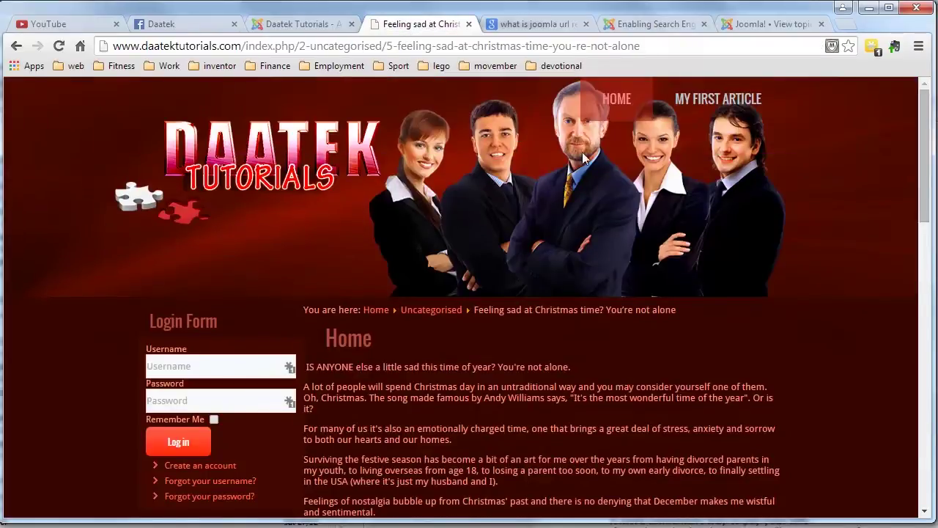
{"action": "left_click", "coordinate": [616, 99]}
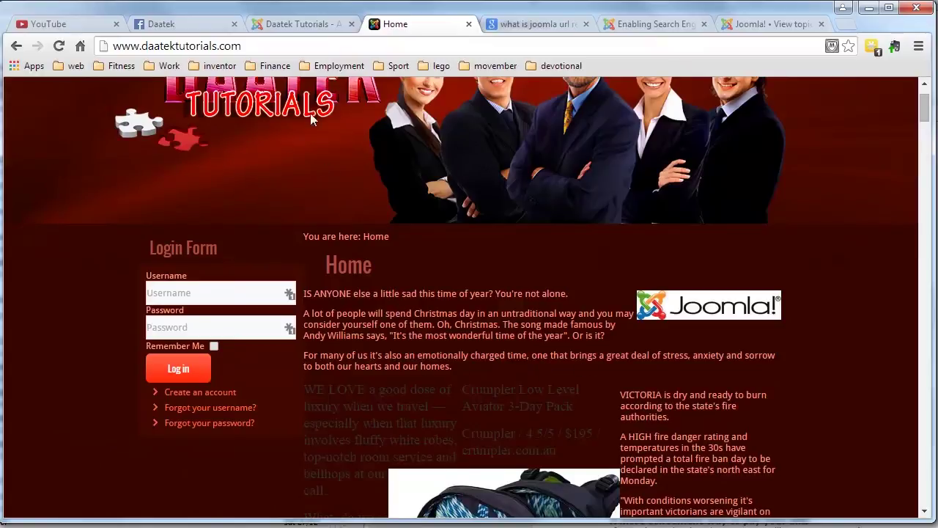
{"action": "left_click", "coordinate": [313, 26]}
{"action": "scroll", "coordinate": [268, 278], "scroll_direction": "down", "scroll_amount": 7}
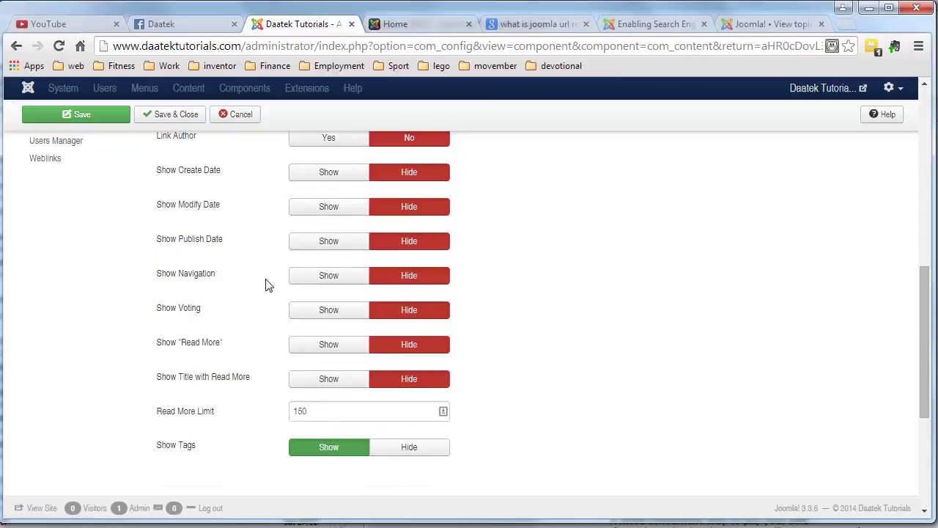
- Set Show "Read More" and Show Title with Read More to Show, then save
{"action": "left_click", "coordinate": [322, 351]}
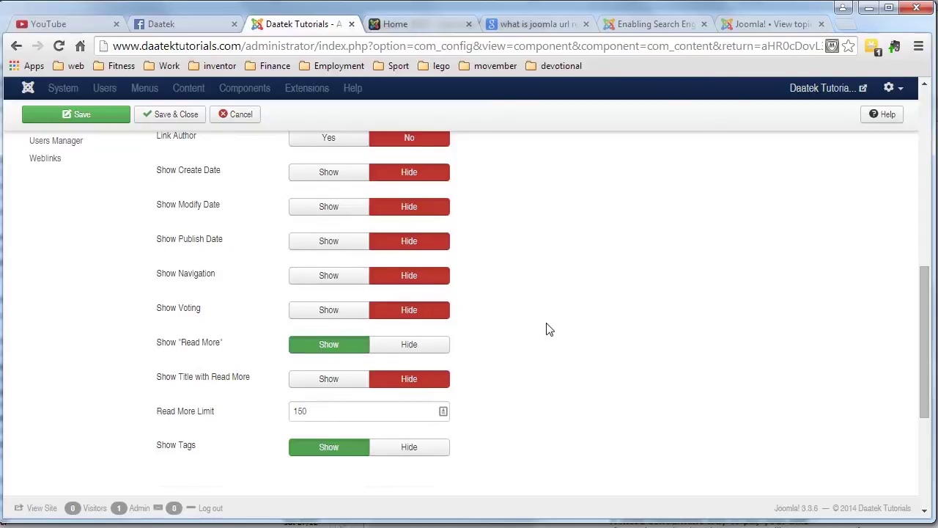
{"action": "scroll", "coordinate": [542, 326], "scroll_direction": "down", "scroll_amount": 1}
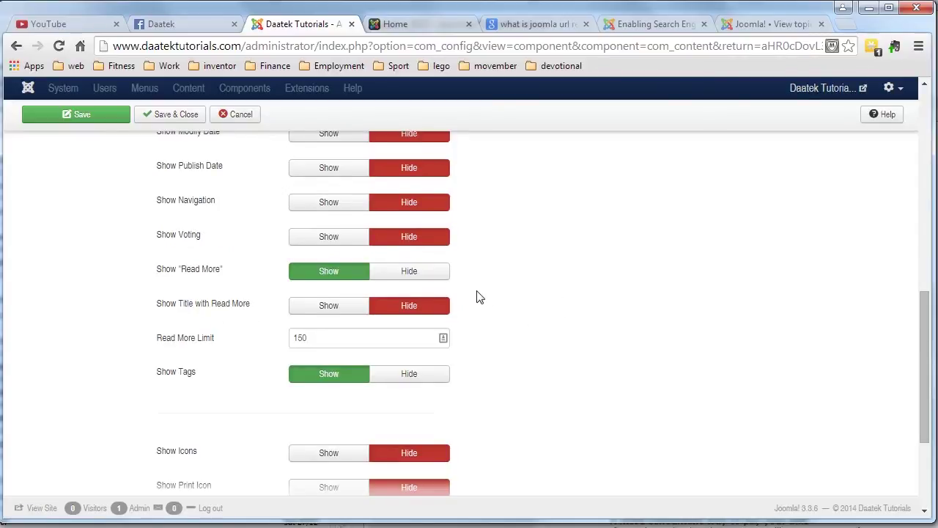
{"action": "mouse_move", "coordinate": [162, 309]}
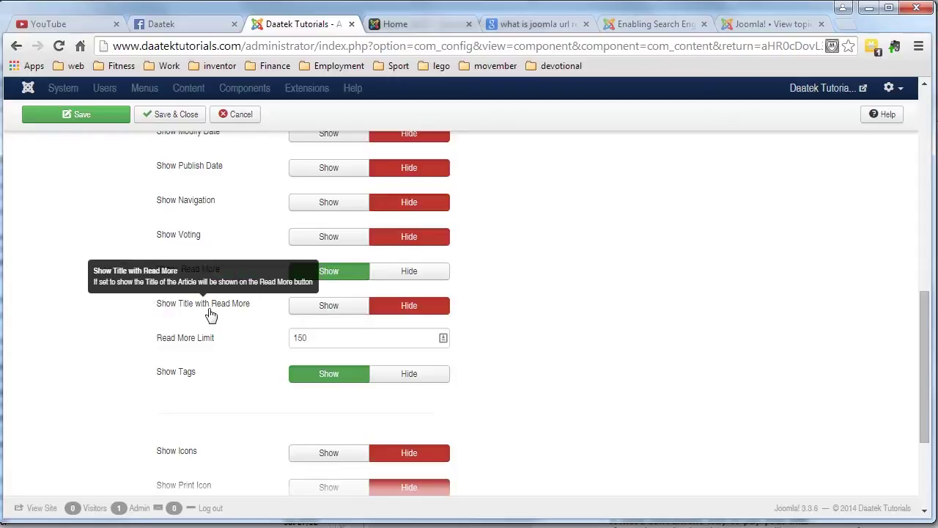
{"action": "left_click", "coordinate": [323, 309]}
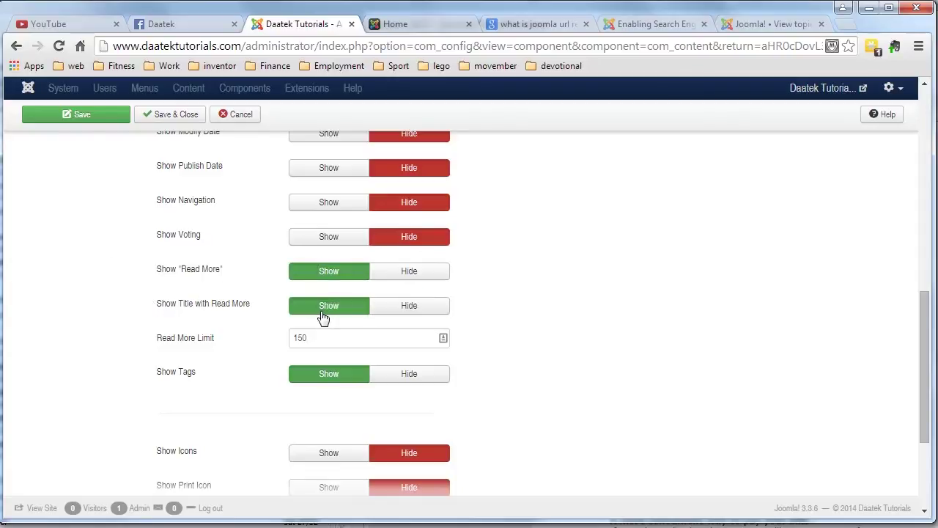
{"action": "left_click", "coordinate": [97, 126]}
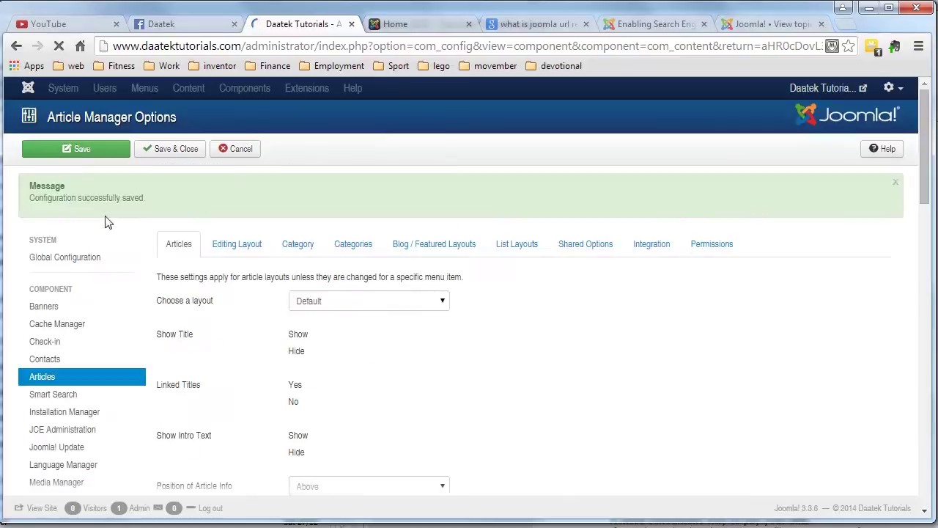
{"action": "left_click", "coordinate": [422, 24]}
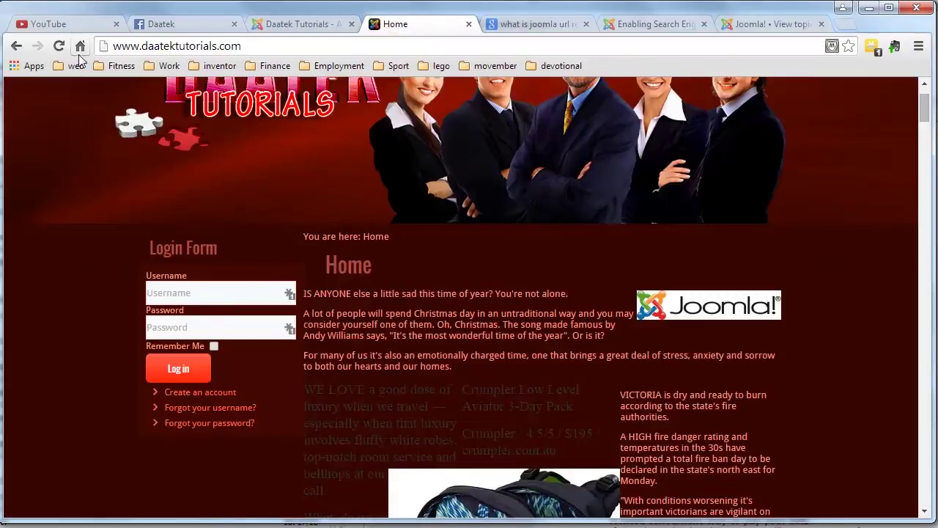
- Reload the homepage to confirm the 'Read more: Feeling sad at Christmas time? You're not alone' button, then go back to the admin options
{"action": "left_click", "coordinate": [56, 44]}
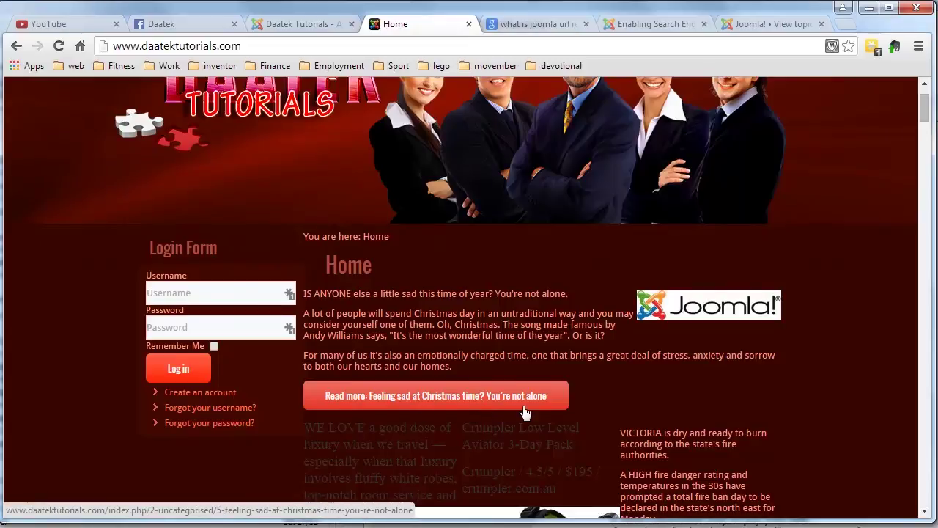
{"action": "scroll", "coordinate": [491, 381], "scroll_direction": "down", "scroll_amount": 1}
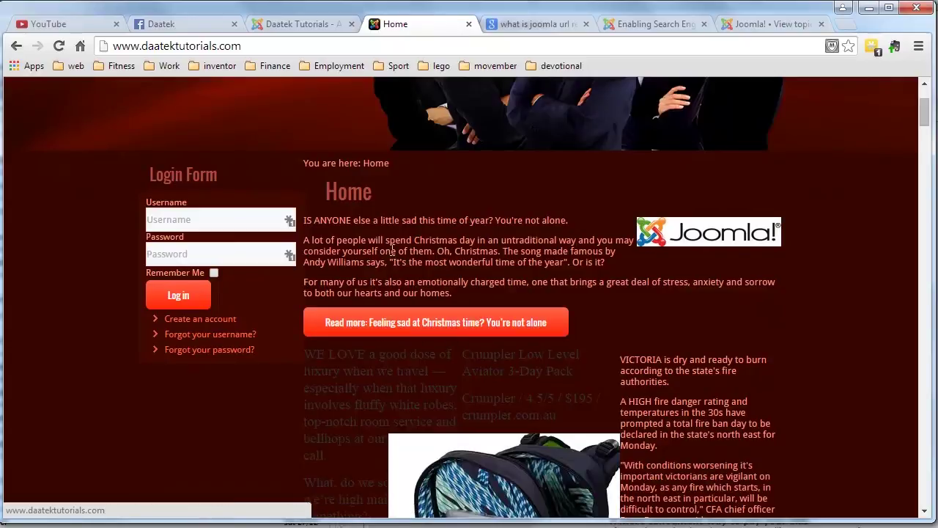
{"action": "left_click_drag", "start_coordinate": [307, 222], "coordinate": [569, 226]}
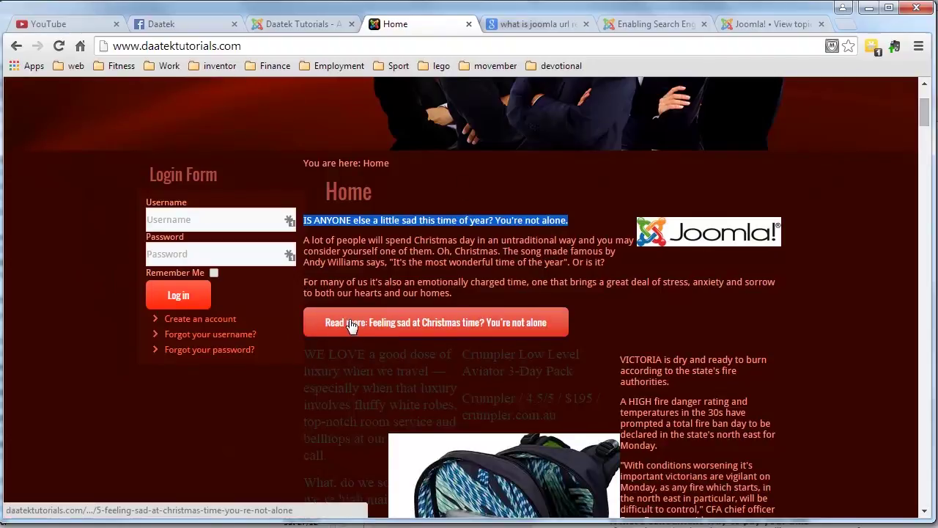
{"action": "left_click", "coordinate": [296, 28]}
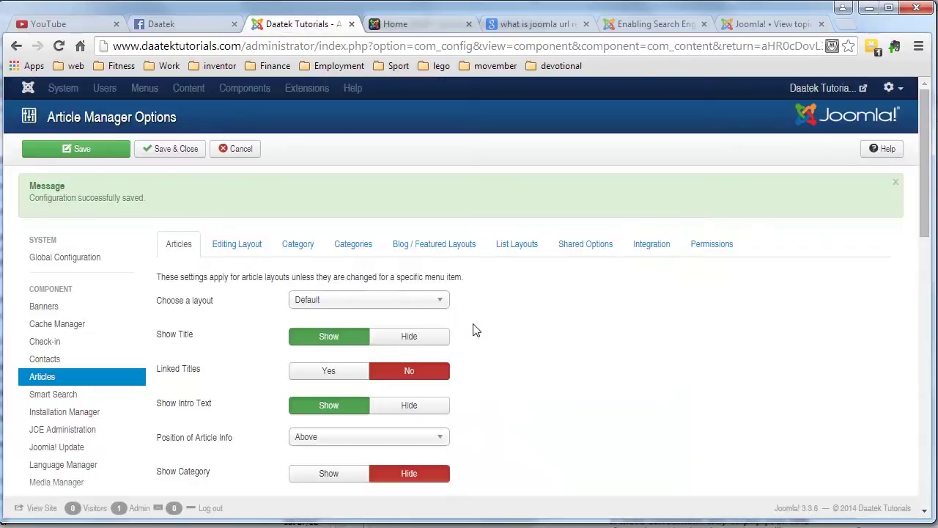
- Set Show Title with Read More to Hide, then save and close the article options
{"action": "scroll", "coordinate": [474, 330], "scroll_direction": "down", "scroll_amount": 5}
{"action": "scroll", "coordinate": [473, 330], "scroll_direction": "down", "scroll_amount": 3}
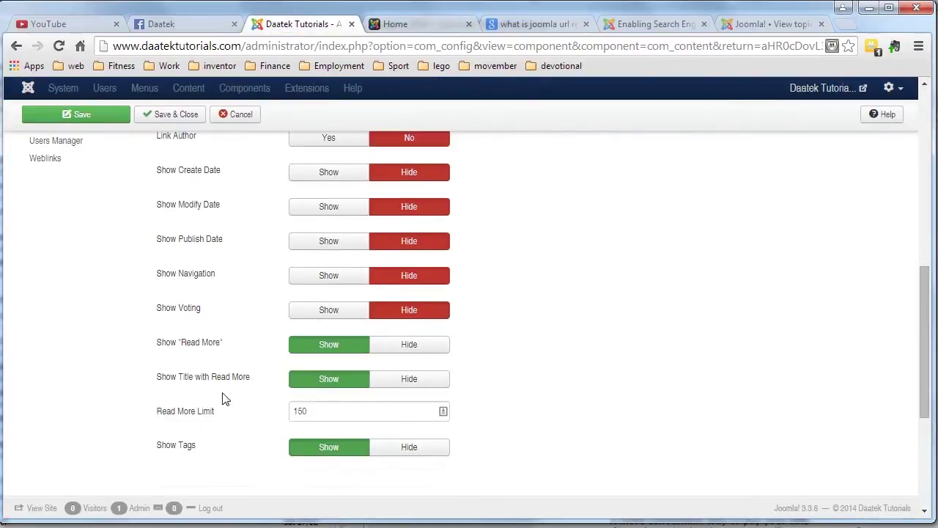
{"action": "left_click", "coordinate": [408, 379]}
{"action": "scroll", "coordinate": [572, 372], "scroll_direction": "down", "scroll_amount": 1}
{"action": "scroll", "coordinate": [571, 372], "scroll_direction": "up", "scroll_amount": 2}
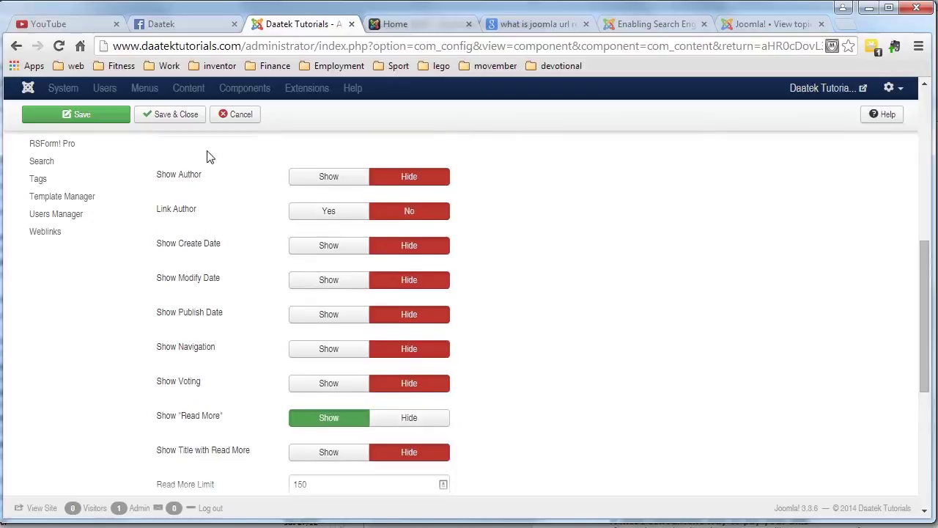
{"action": "left_click", "coordinate": [182, 115]}
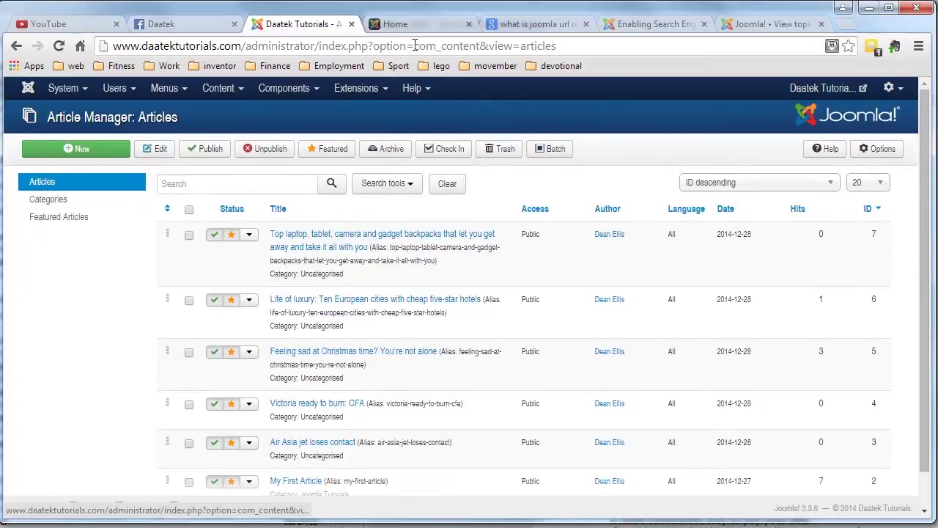
- Return to the site homepage and scroll through the Christmas intro and its Read more link
{"action": "left_click", "coordinate": [410, 26]}
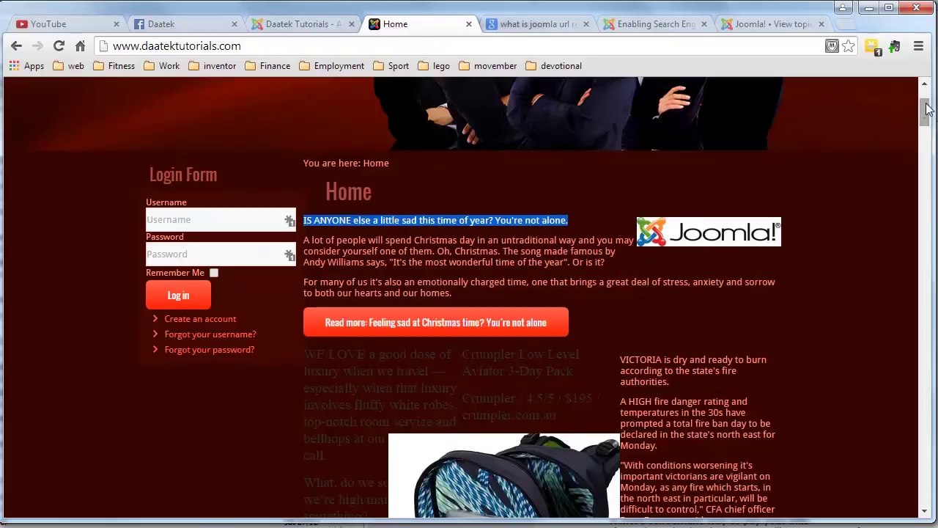
{"action": "scroll", "coordinate": [925, 105], "scroll_direction": "up", "scroll_amount": 2}
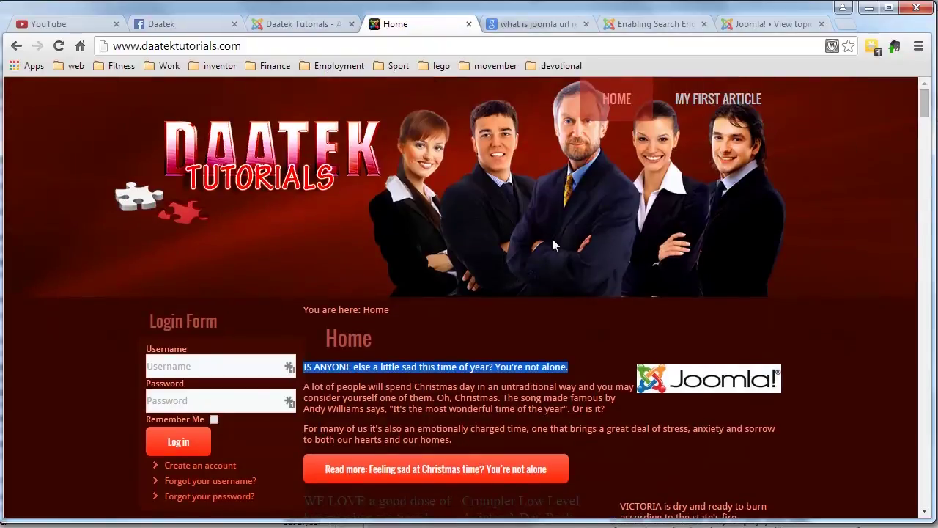
{"action": "scroll", "coordinate": [556, 235], "scroll_direction": "down", "scroll_amount": 2}
{"action": "scroll", "coordinate": [551, 242], "scroll_direction": "down", "scroll_amount": 3}
{"action": "scroll", "coordinate": [549, 249], "scroll_direction": "up", "scroll_amount": 5}
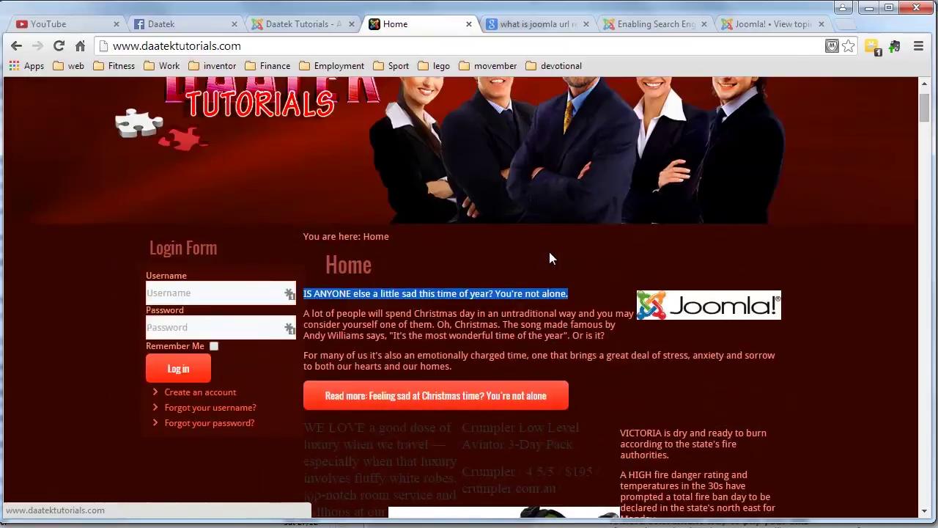
{"action": "scroll", "coordinate": [418, 320], "scroll_direction": "down", "scroll_amount": 2}
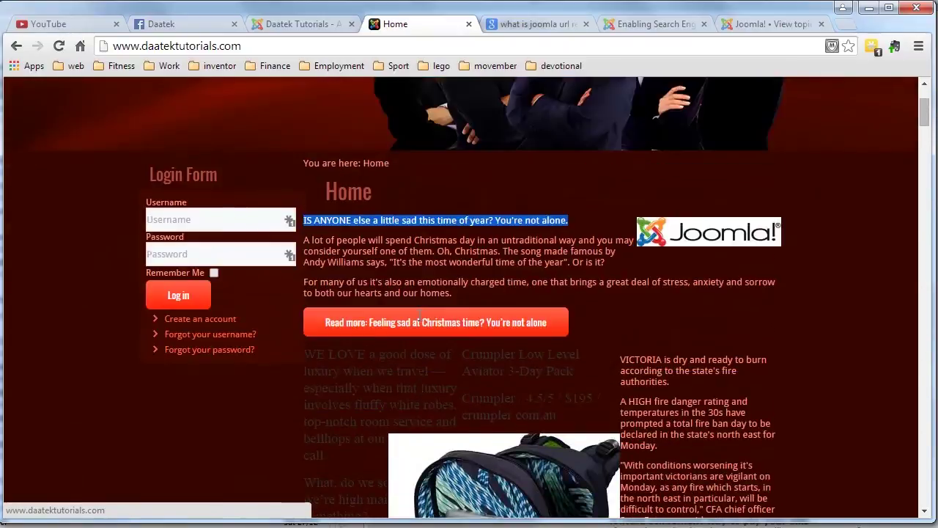
{"action": "scroll", "coordinate": [419, 320], "scroll_direction": "up", "scroll_amount": 2}
{"action": "scroll", "coordinate": [419, 317], "scroll_direction": "down", "scroll_amount": 4}
{"action": "scroll", "coordinate": [419, 316], "scroll_direction": "up", "scroll_amount": 4}
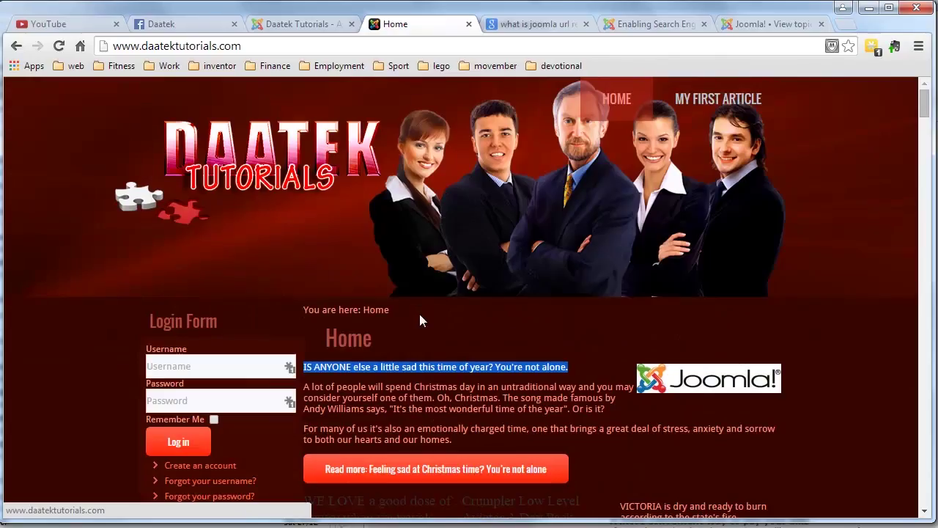
{"action": "scroll", "coordinate": [426, 306], "scroll_direction": "down", "scroll_amount": 3}
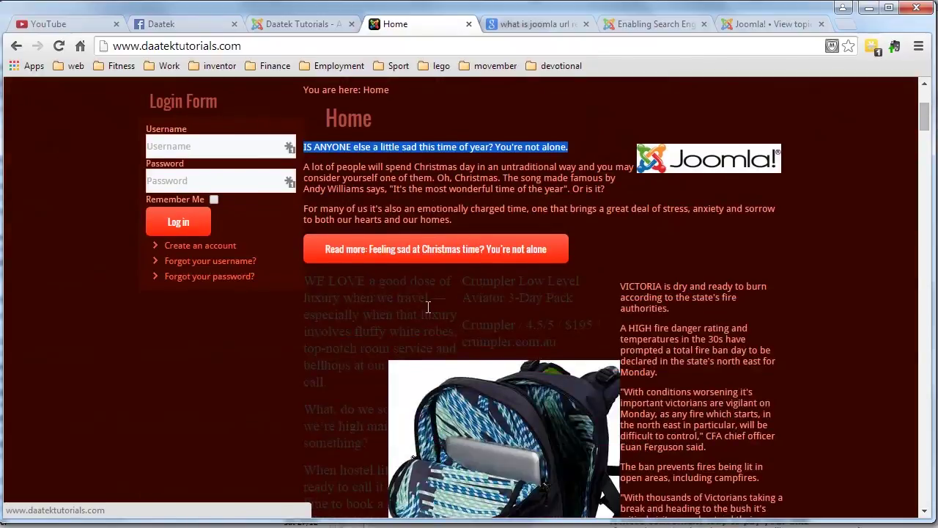